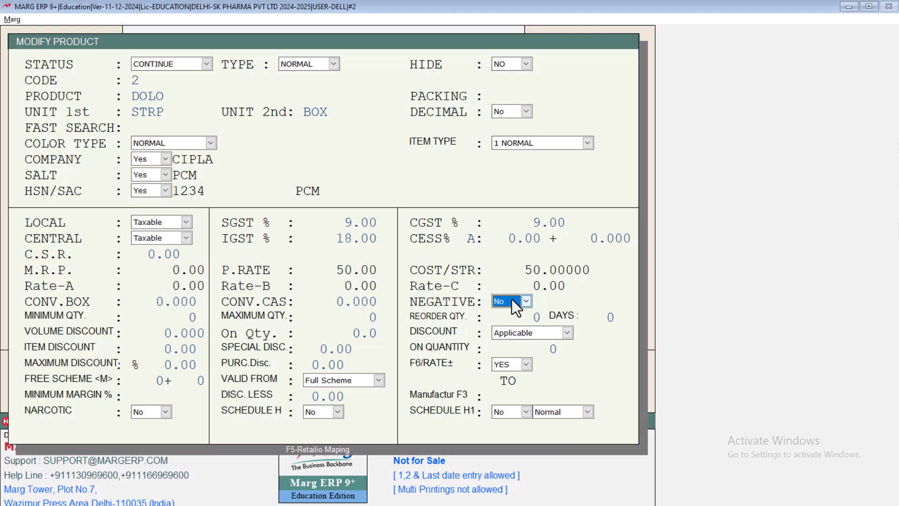
Review the Negative options in the DOLO product's details and close the product form
left_click(512, 300)
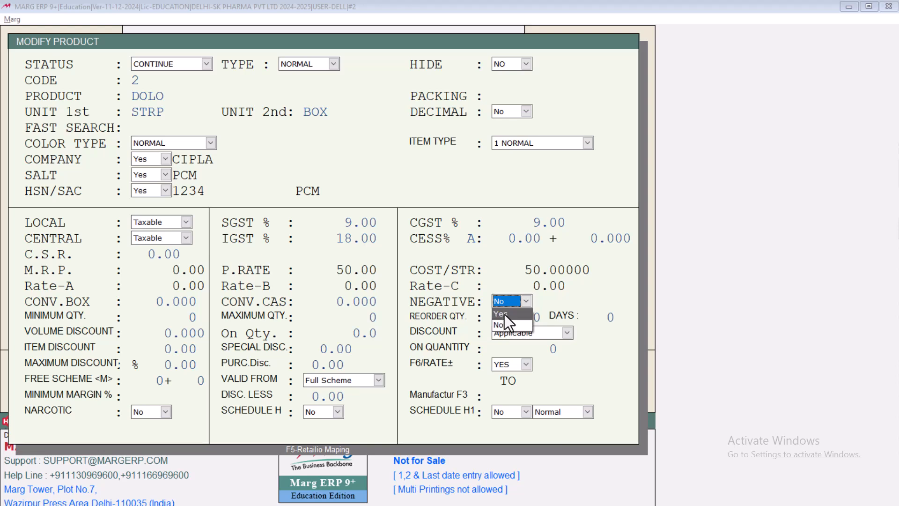
key("Escape")
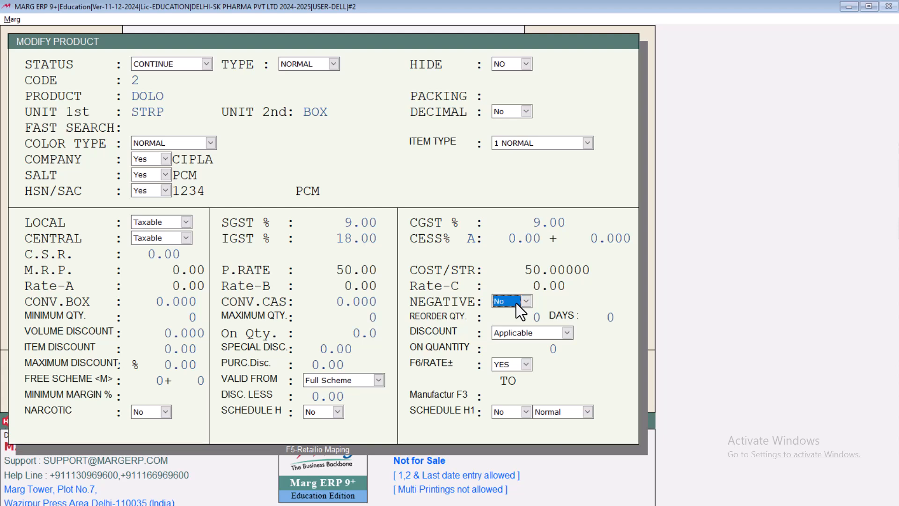
key("Return")
key("Return")
key("Return")
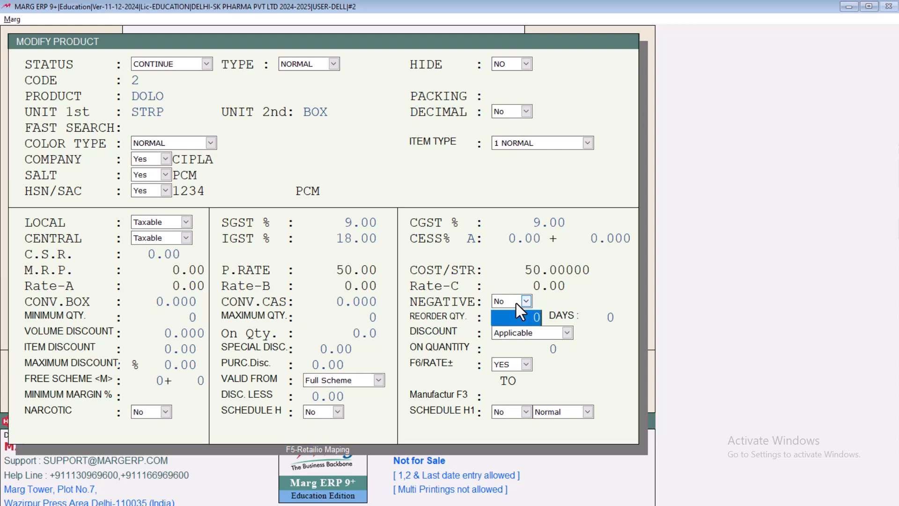
key("Escape")
key("Return")
key("Escape")
Start a sale entry dated 01-02-2025 for the RK MOHAN PVT LTD ledger
key("alt+n")
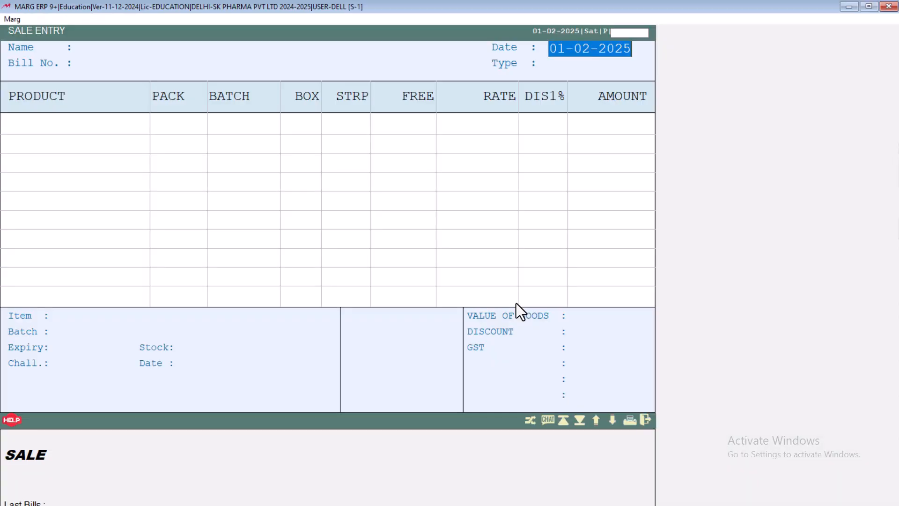
key("Return")
key("Down")
key("Down")
key("Down")
key("Down")
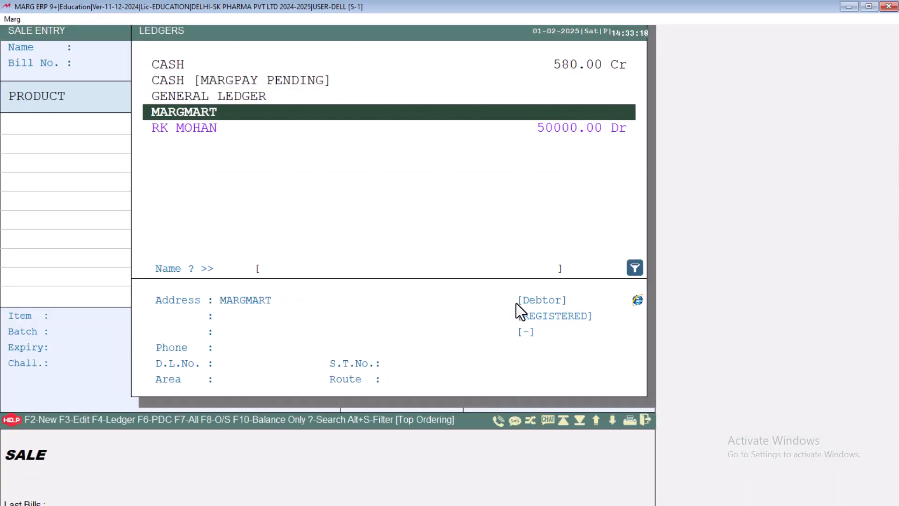
key("Return")
key("Escape")
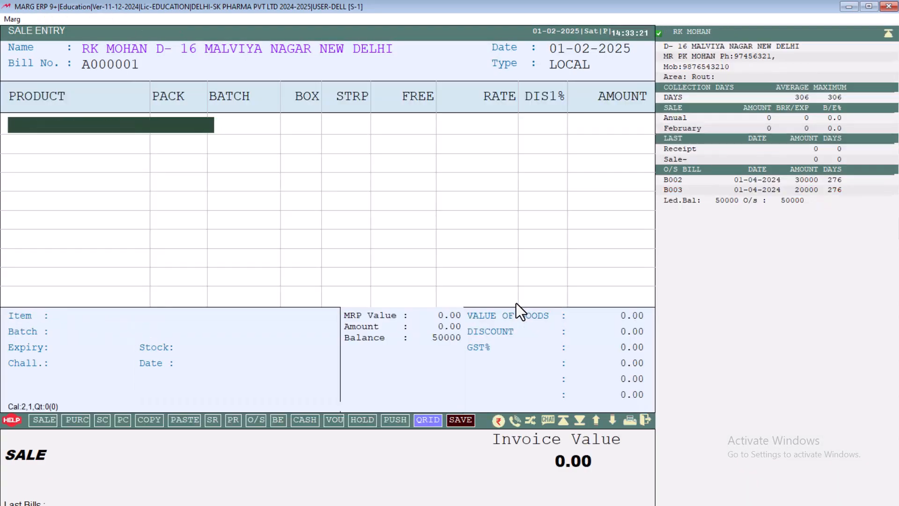
Add the PARACETAMOL 1*10 item to the sale with a quantity of 10 strips and no batch or expiry
key("Return")
key("Down")
key("Return")
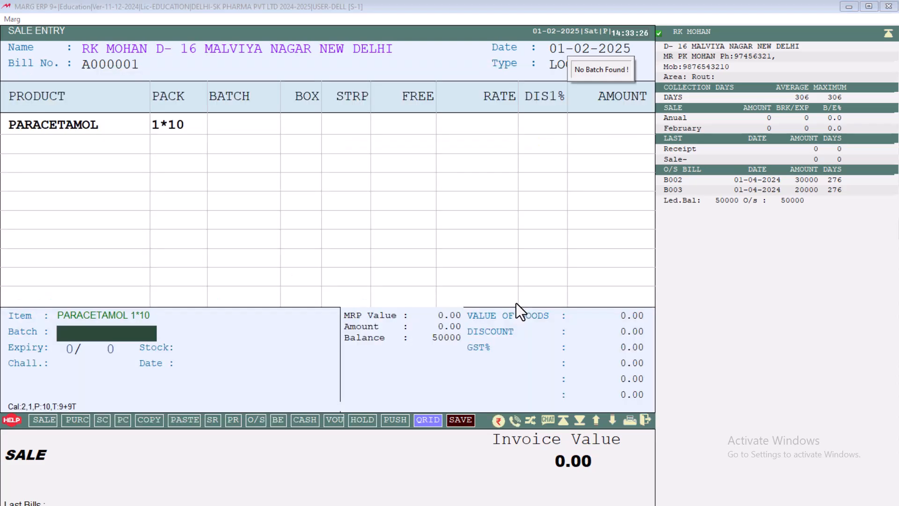
key("Return")
key("Return")
key("Return")
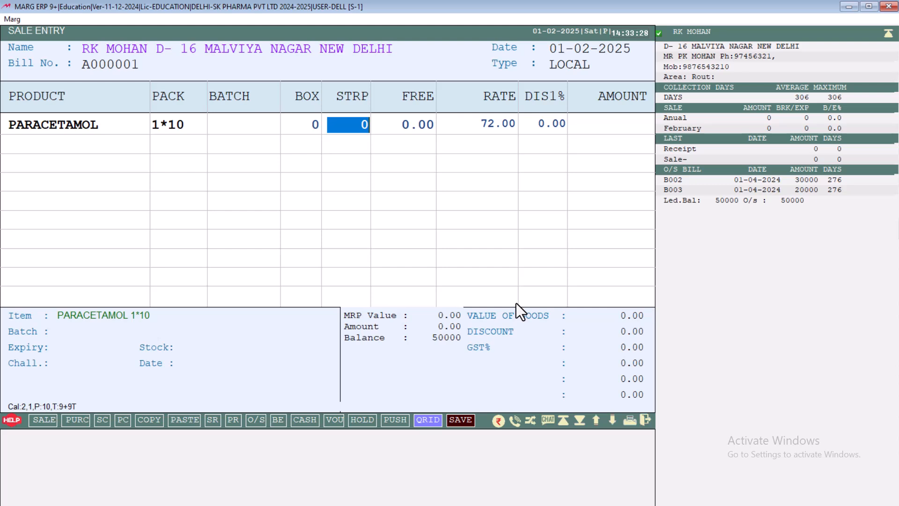
type("10")
key("Return")
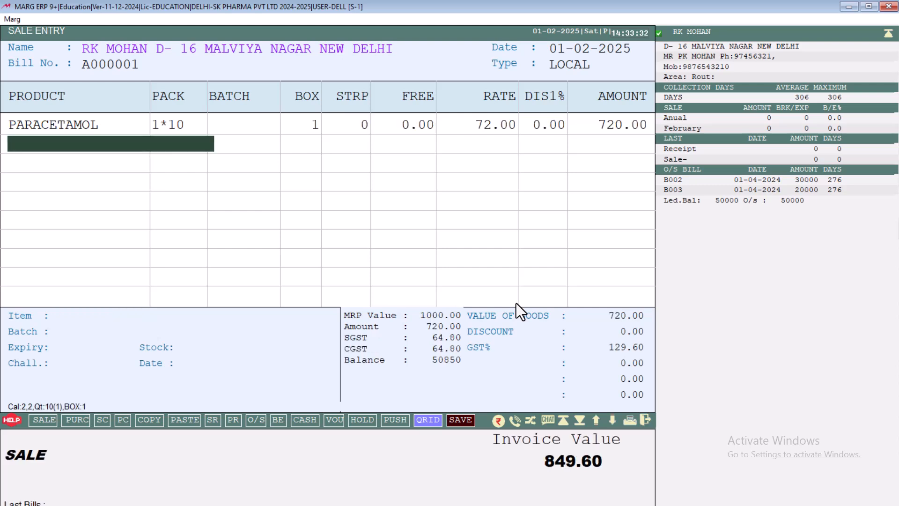
Exit the sale entry without saving the bill
key("Escape")
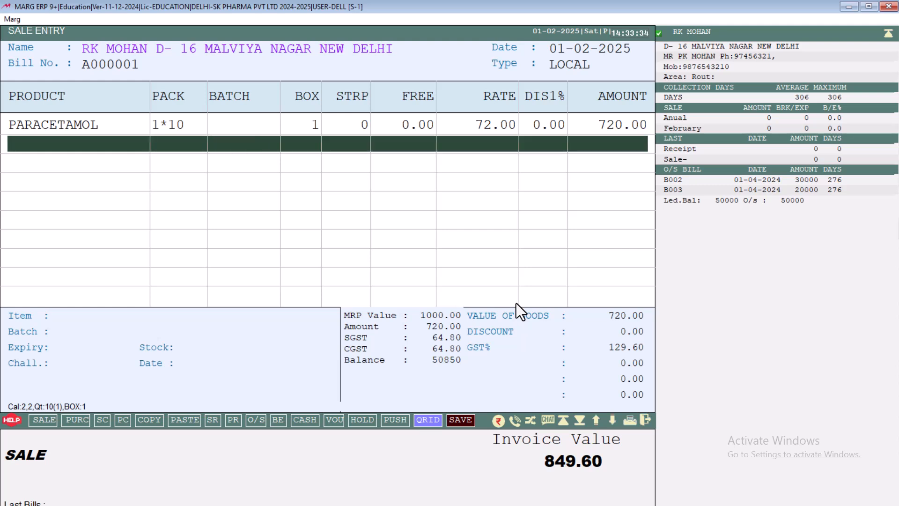
key("Escape")
key("Right")
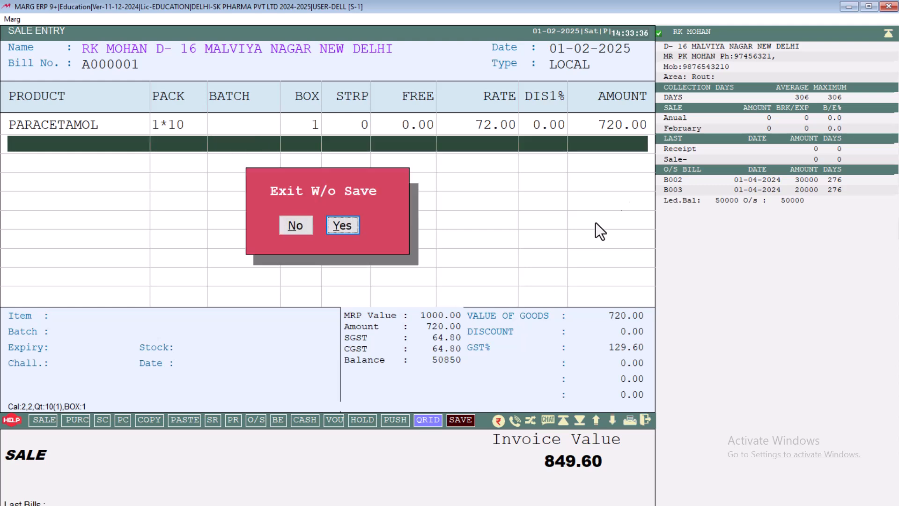
key("Return")
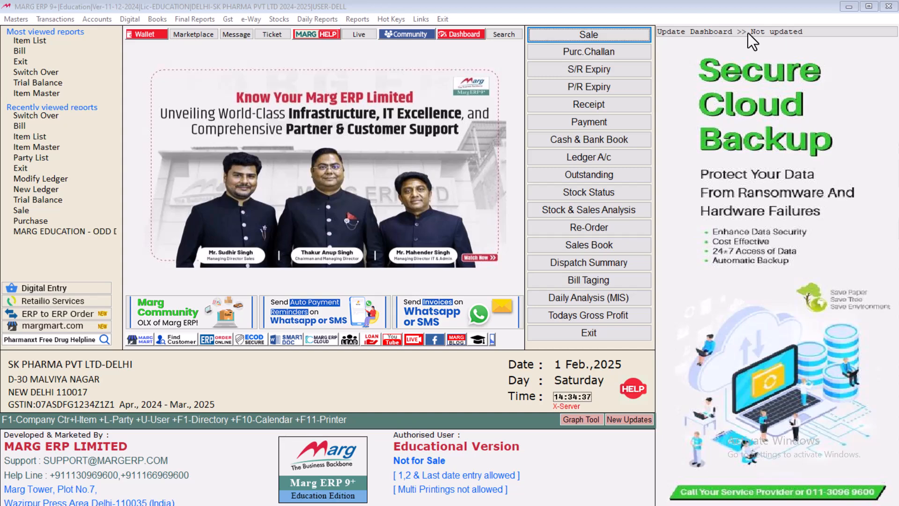
Search all Control Room settings for "NEG"
left_click(18, 20)
mouse_move(65, 260)
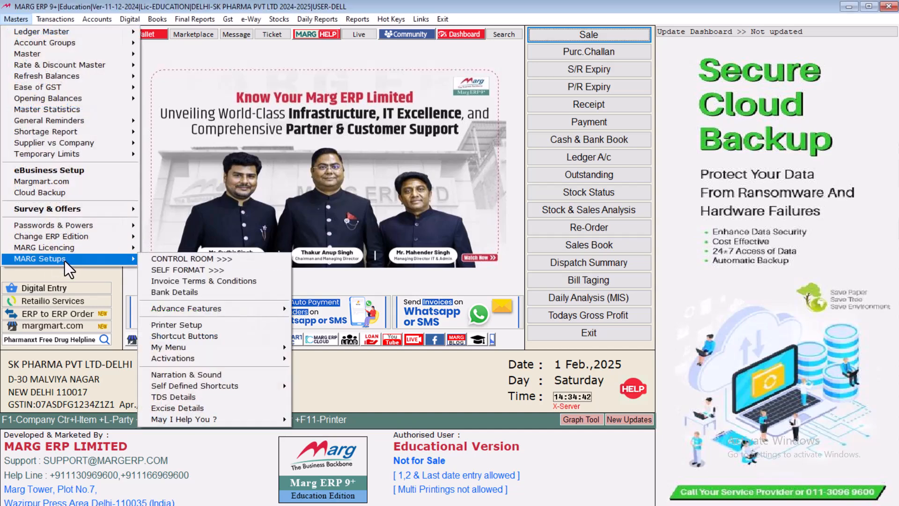
left_click(158, 259)
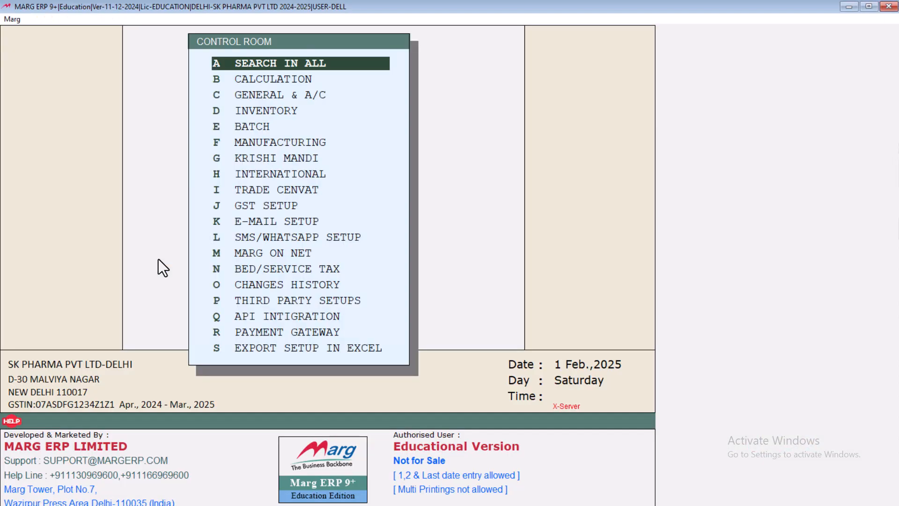
key("Return")
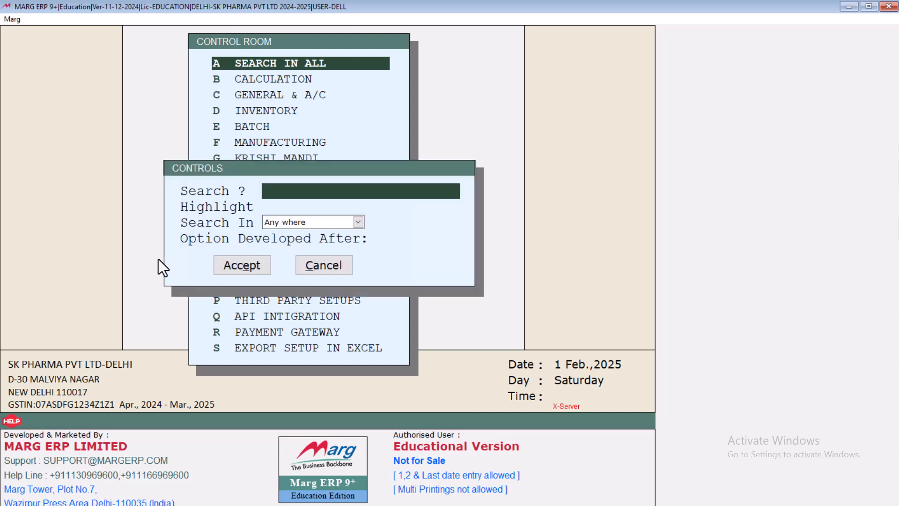
type("NEG")
key("Return")
key("Return")
key("Return")
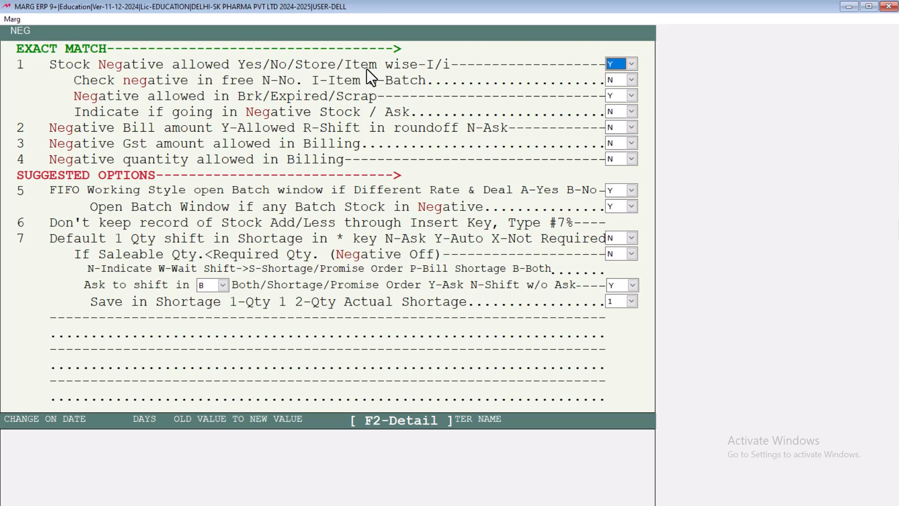
Set the "Stock Negative allowed" control to I (item wise) and save the Control Room change
key("alt+Down")
key("Down")
key("Down")
key("Down")
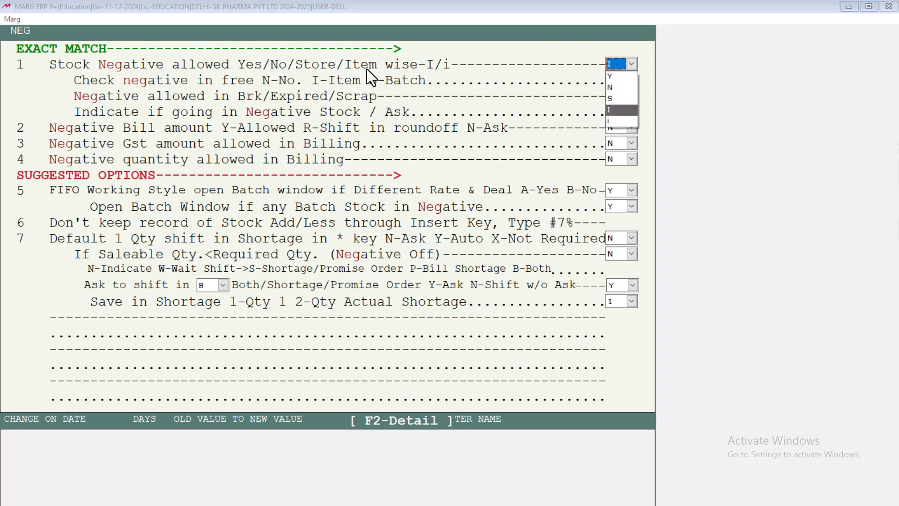
key("Return")
key("Return")
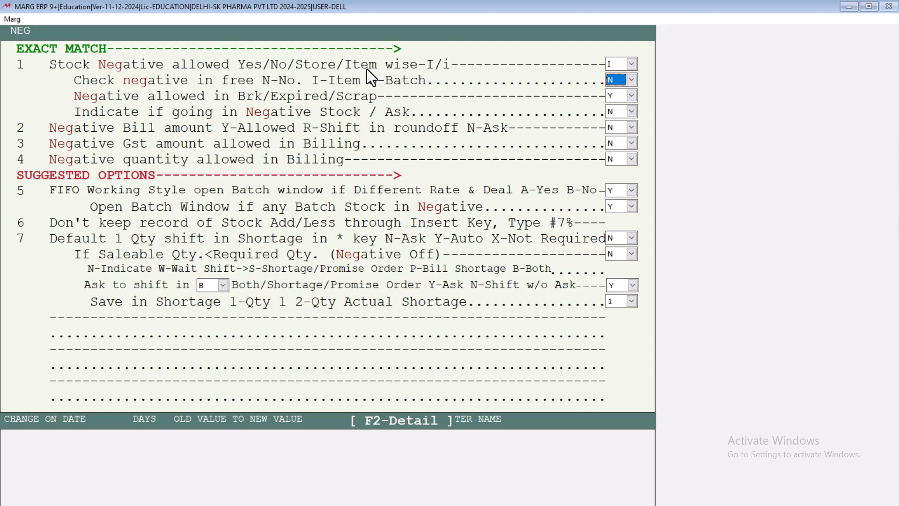
key("Escape")
key("Right")
key("Return")
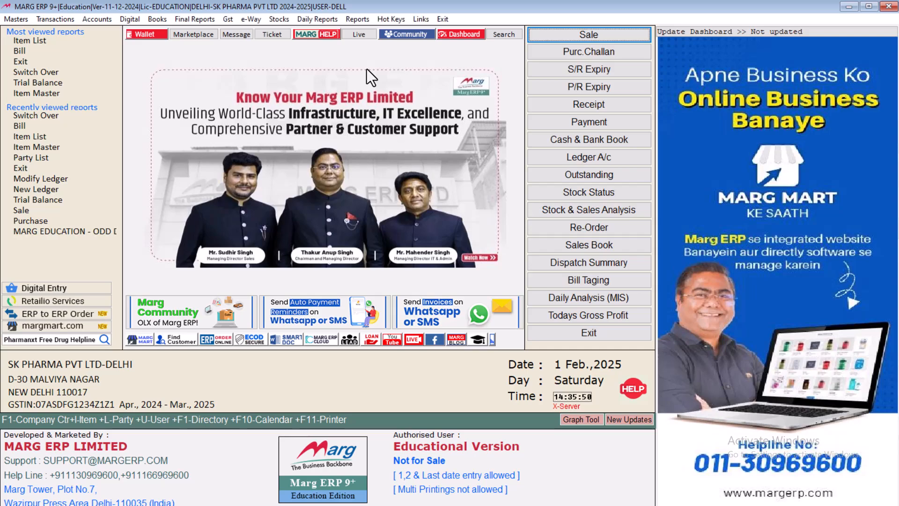
Begin a new sale entry dated 01-02-2025 for the RK MOHAN PVT LTD ledger
key("Return")
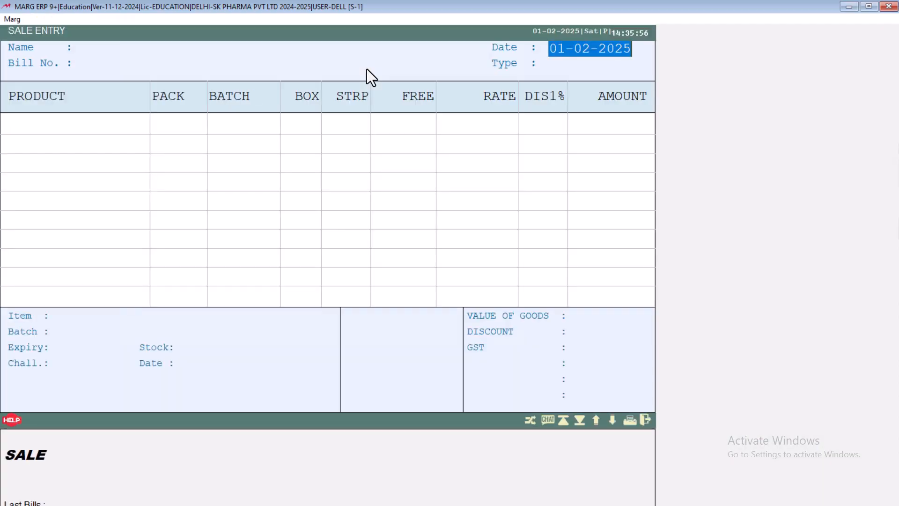
key("Return")
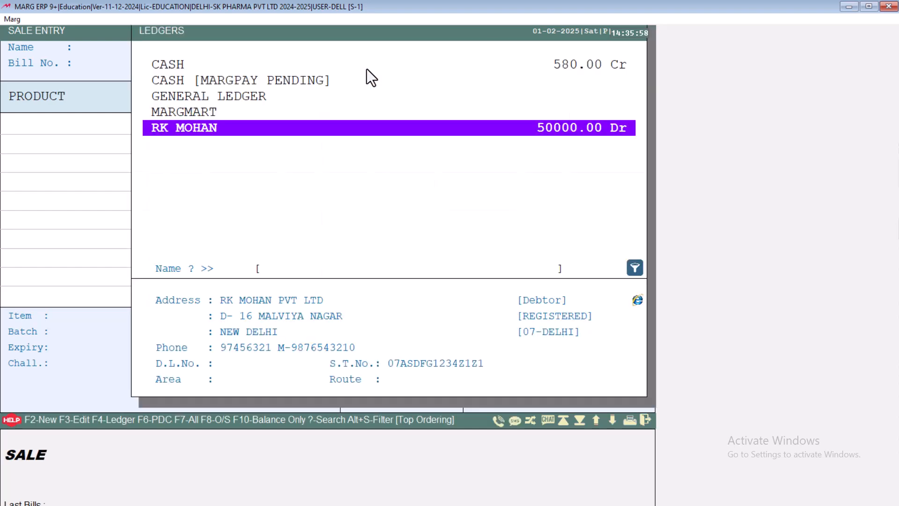
key("Return")
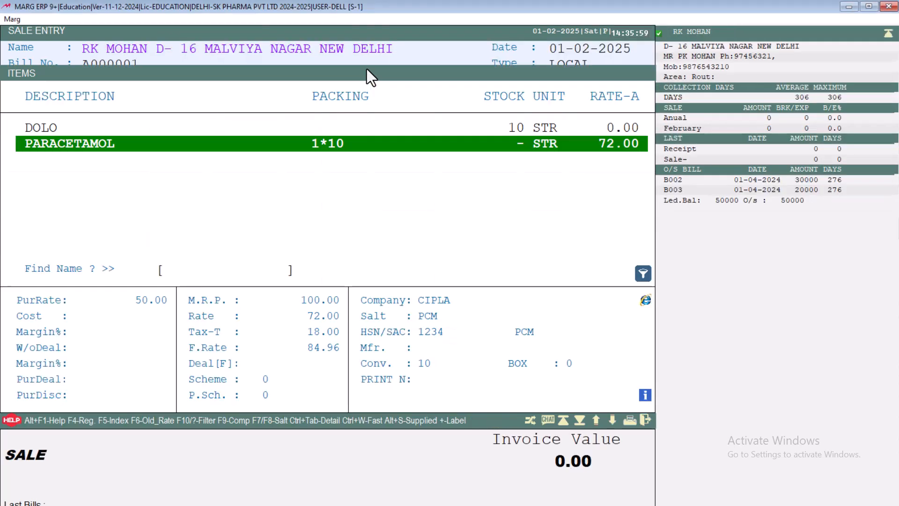
Check the Negative setting in PARACETAMOL's product details and try to add that item to the sale
key("Up")
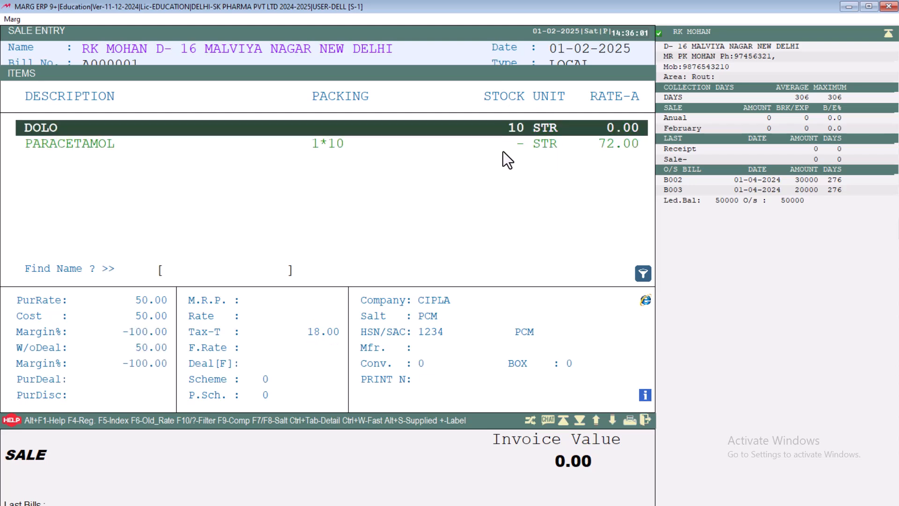
key("minus")
key("Escape")
key("minus")
key("Escape")
key("Down")
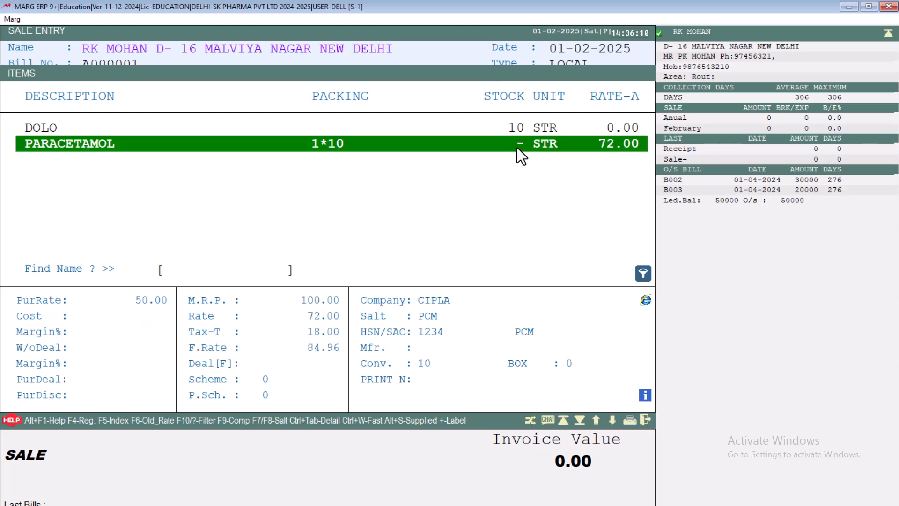
key("ctrl+Return")
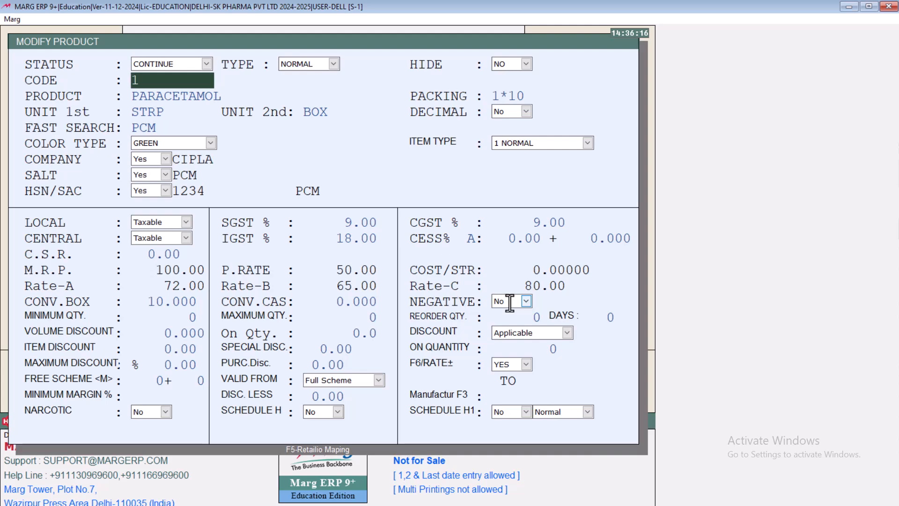
key("Escape")
key("Right")
key("Return")
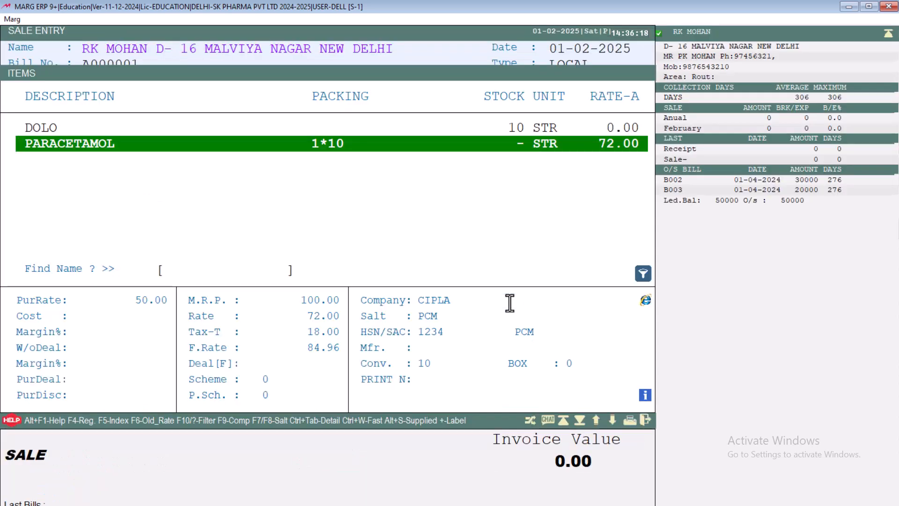
key("Return")
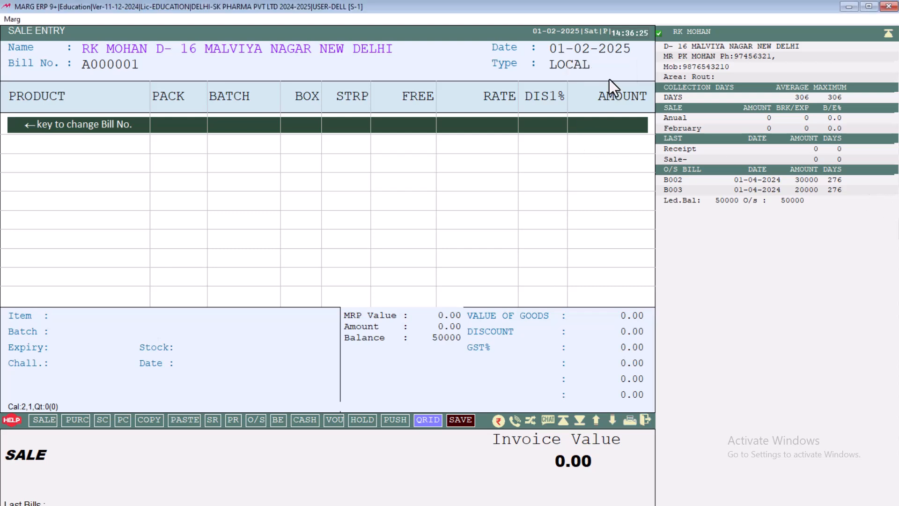
Set Negative to Yes in PARACETAMOL's product details, save the product and return to the item list
key("Return")
key("Return")
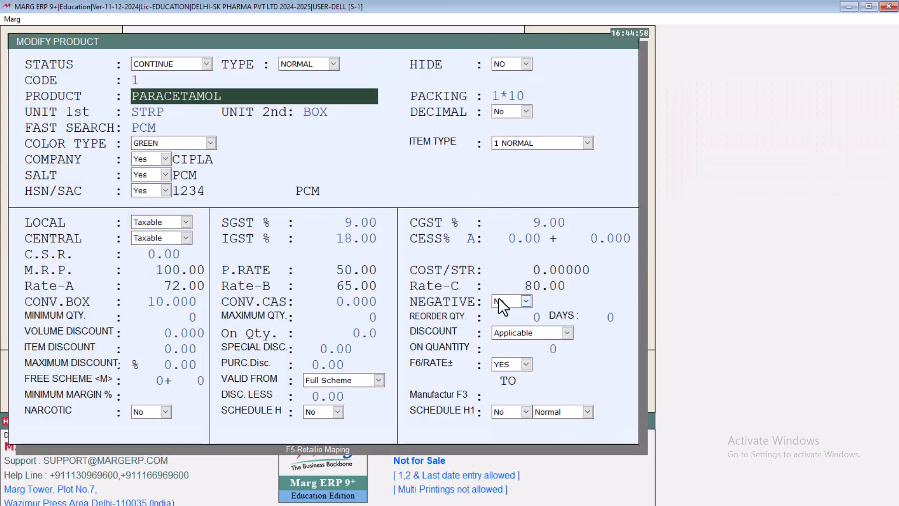
left_click(499, 299)
key("Up")
key("Return")
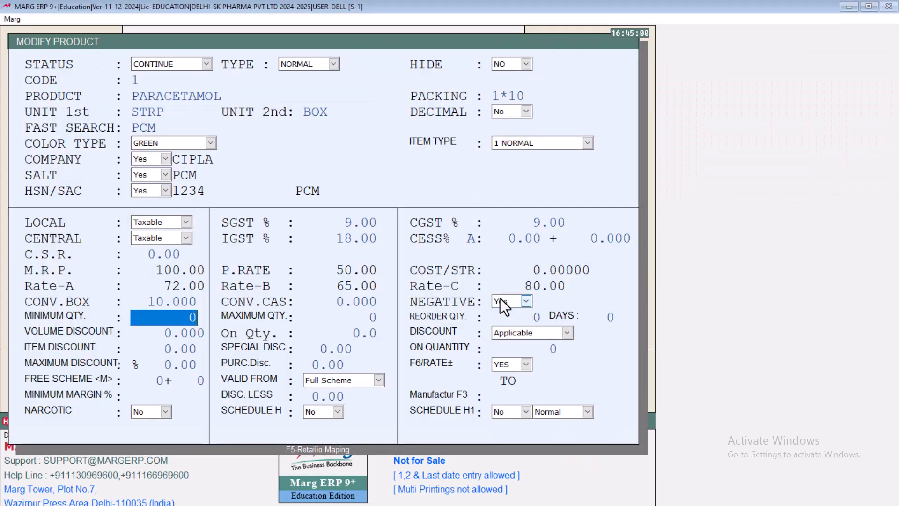
key("Escape")
key("Return")
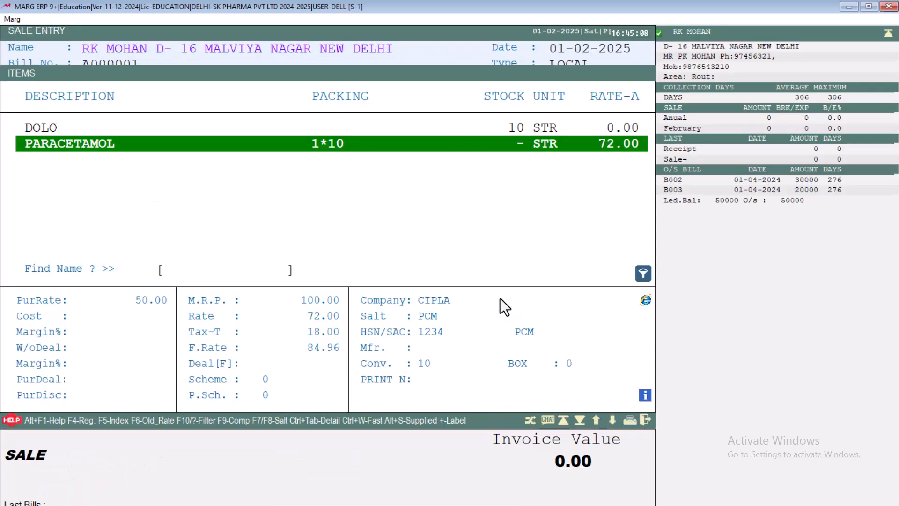
Add 10 strips of PARACETAMOL to the sale and reopen the item list to check the stock
key("Return")
key("Return")
key("Return")
key("Return")
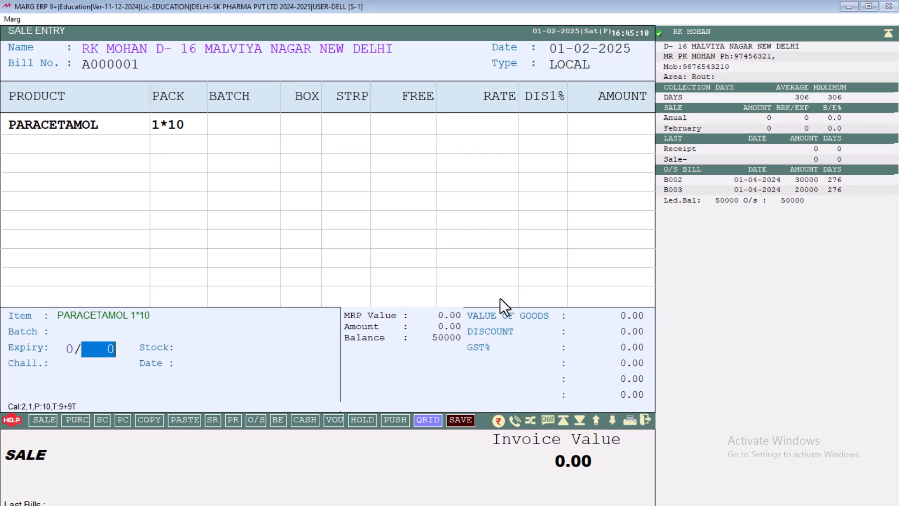
type("10")
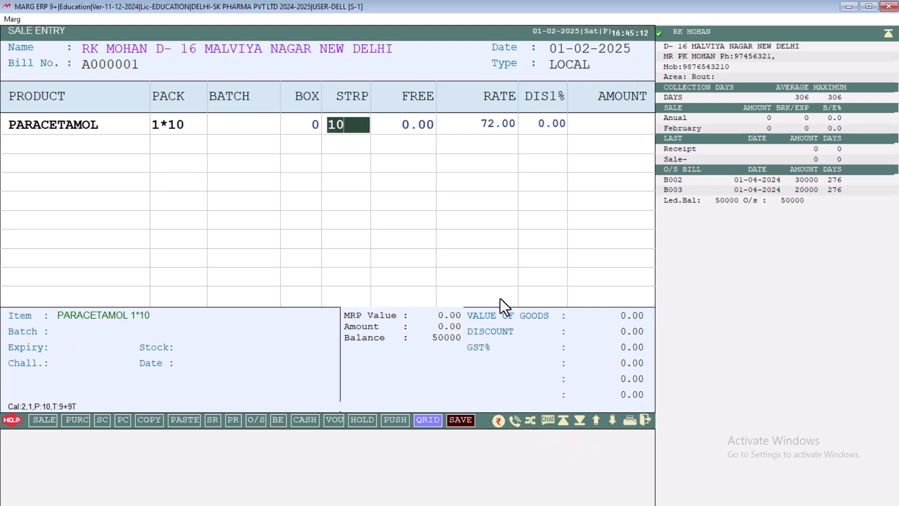
key("Return")
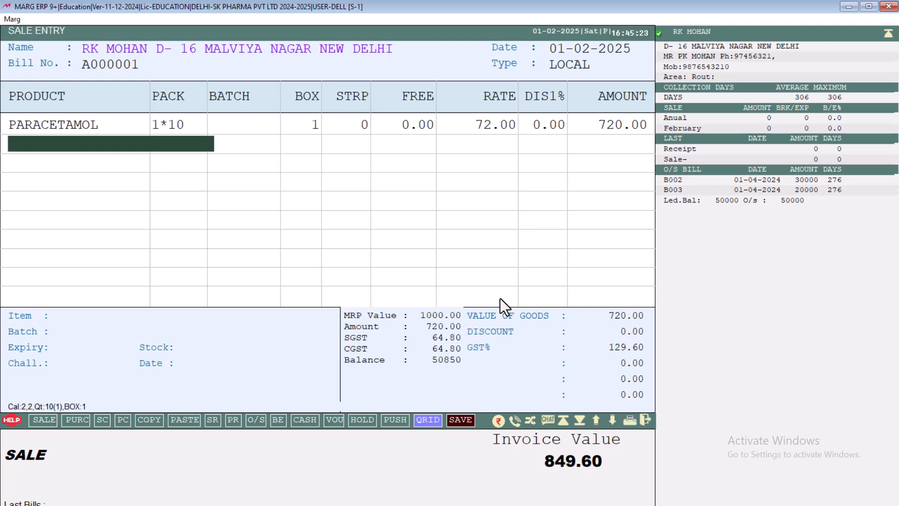
key("Return")
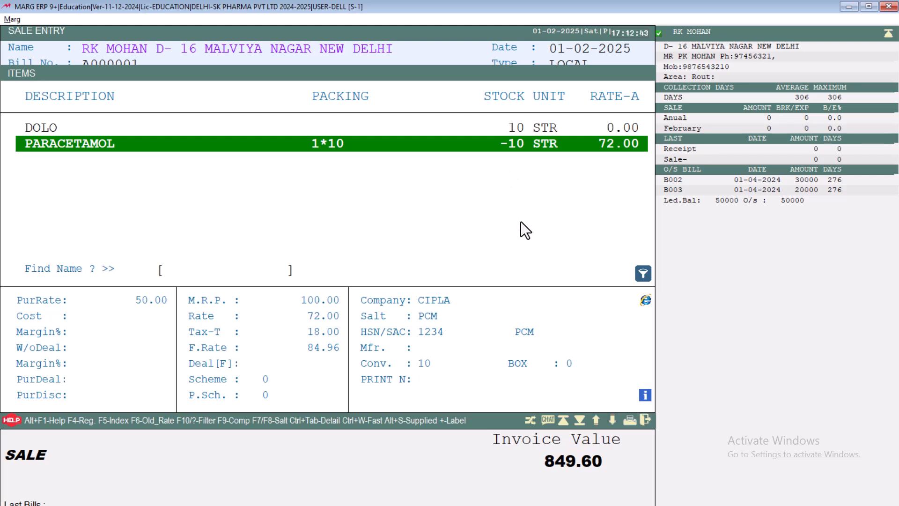
key("Up")
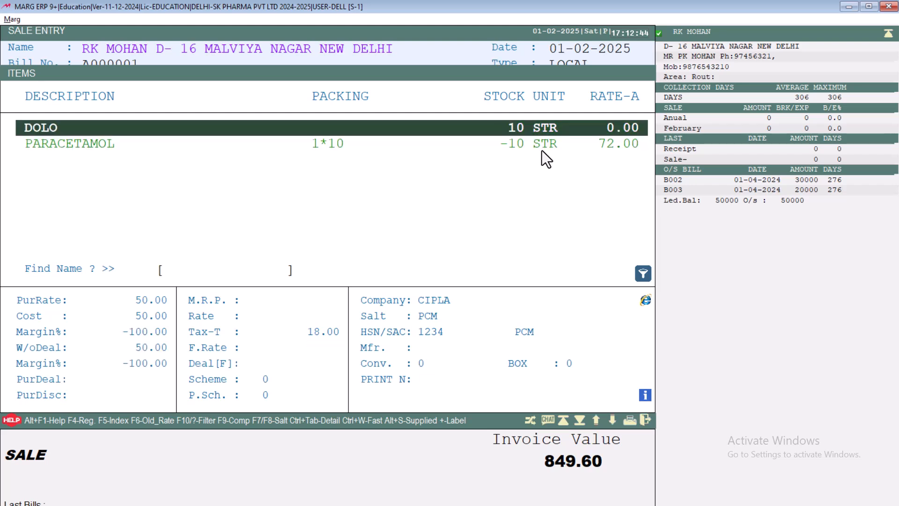
Open PARACETAMOL's product details and set its minimum quantity to 10 and maximum quantity to 100
key("Down")
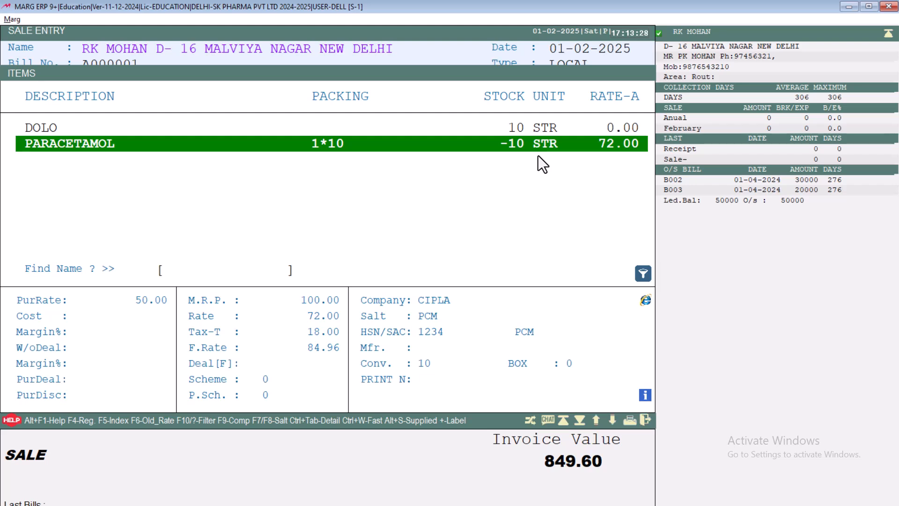
key("XF86AudioRaiseVolume")
key("F3")
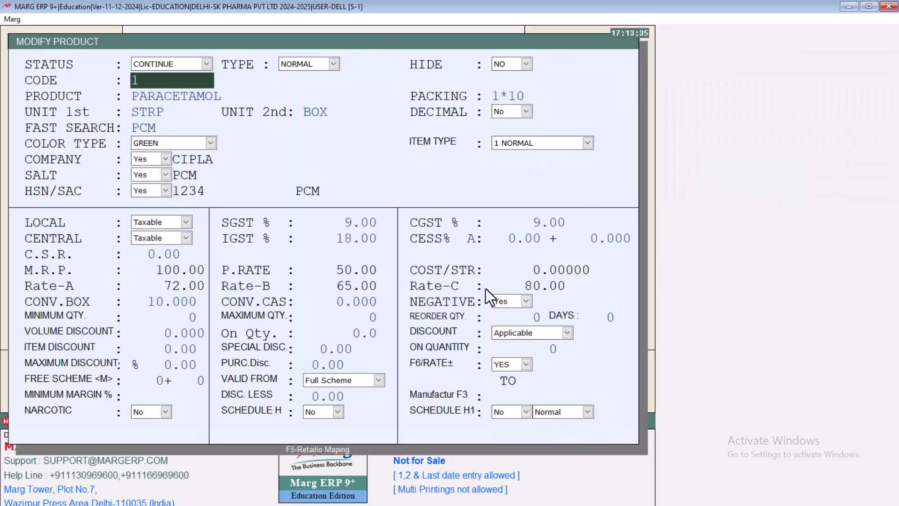
left_click(139, 317)
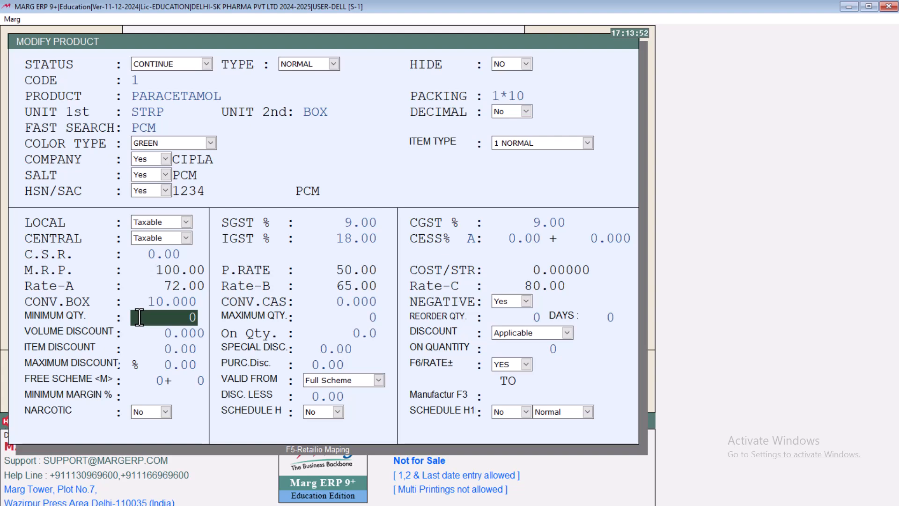
type("10")
key("Return")
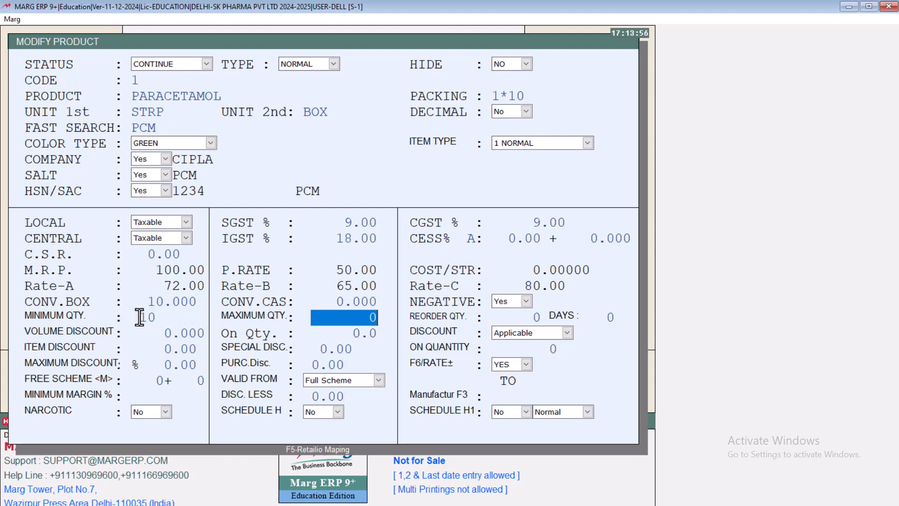
type("100")
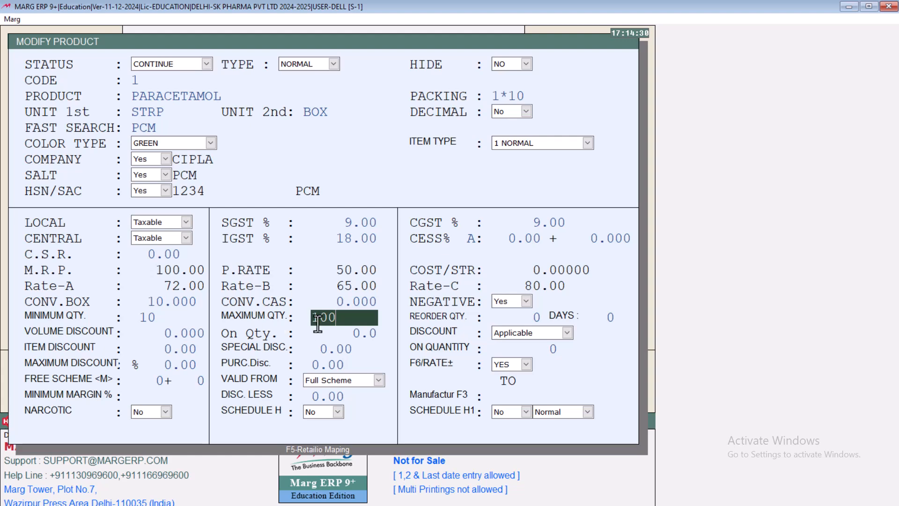
Leave the reorder quantity and days at 0, set PARACETAMOL's volume discount to 10, and save the product changes
left_click(493, 316)
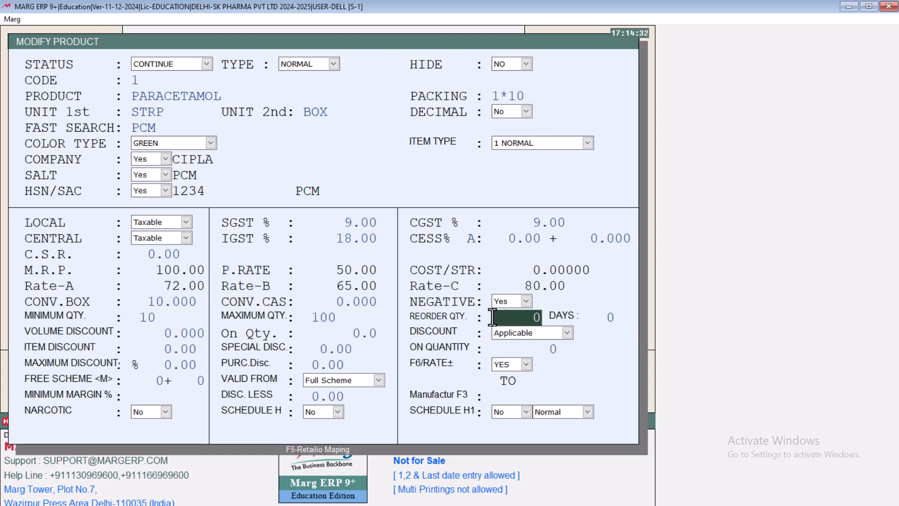
key("Return")
key("Return")
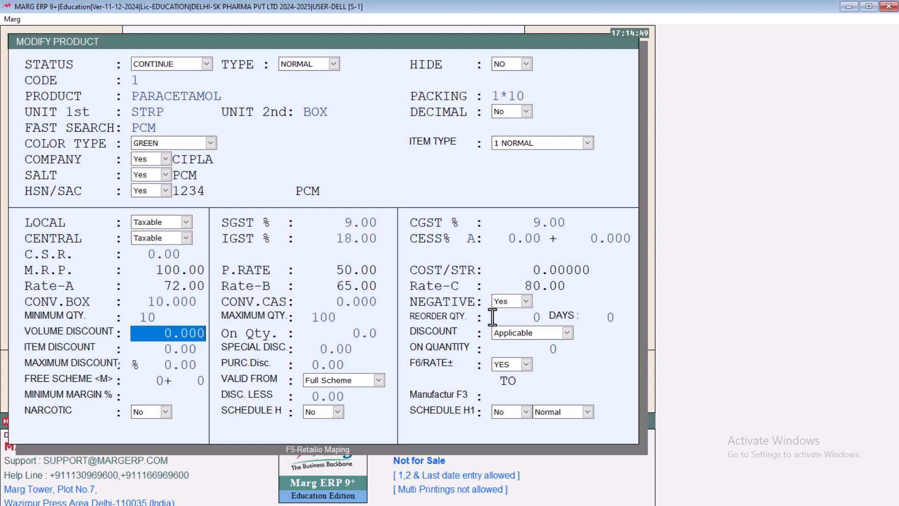
type("10")
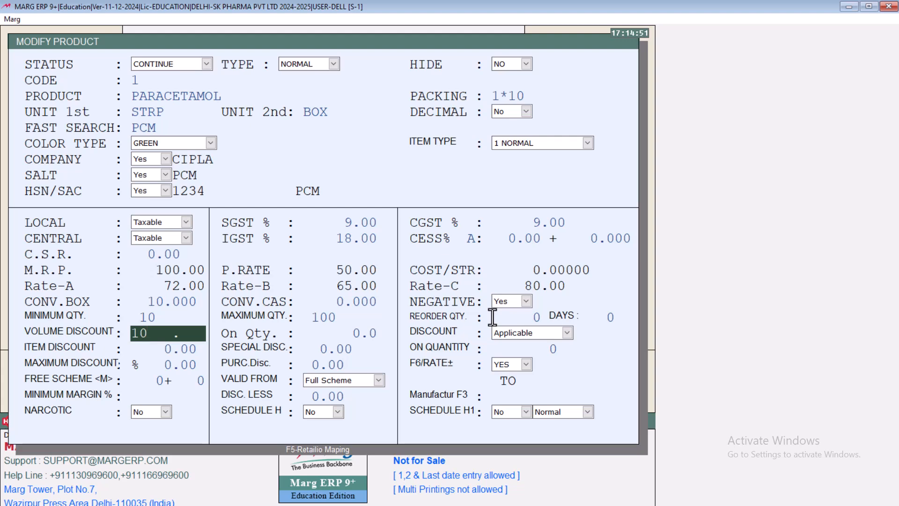
key("Return")
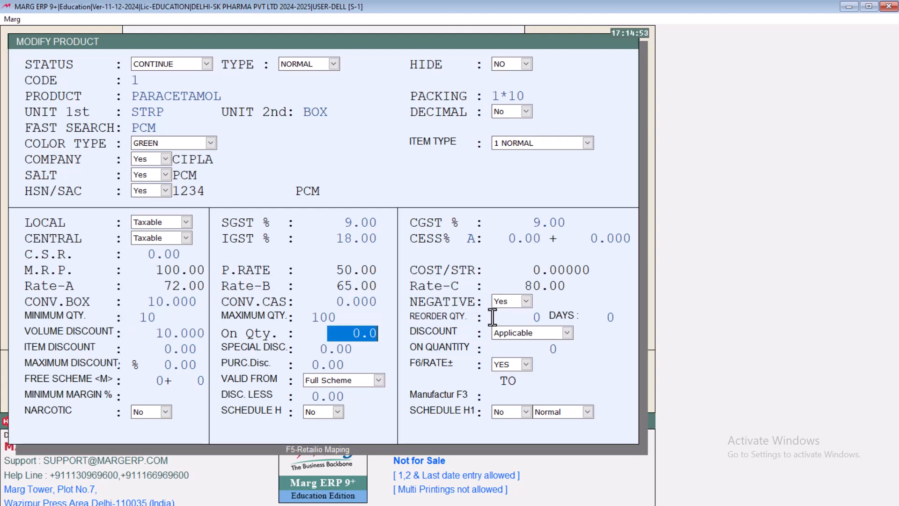
key("Up")
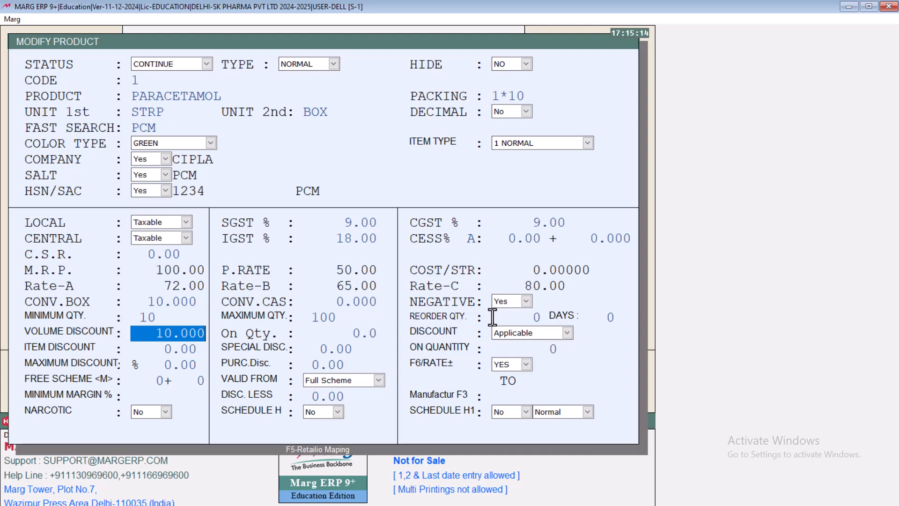
key("Escape")
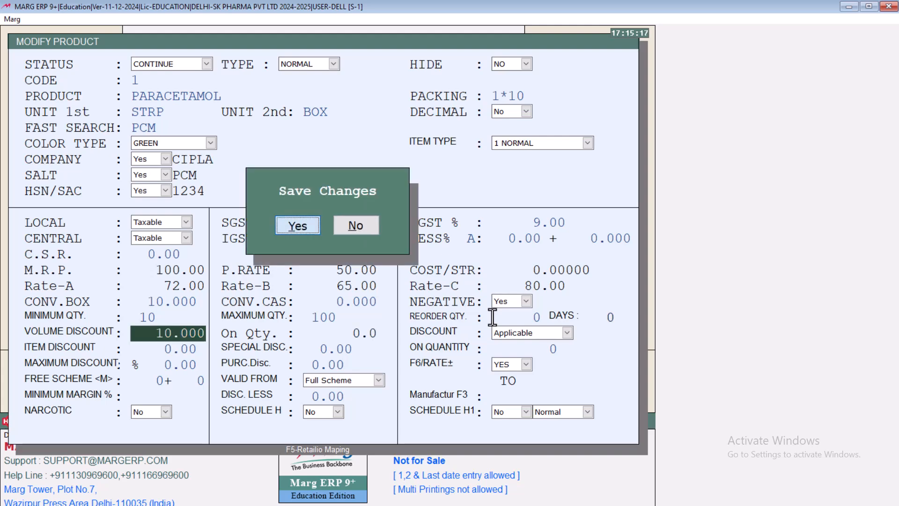
key("Return")
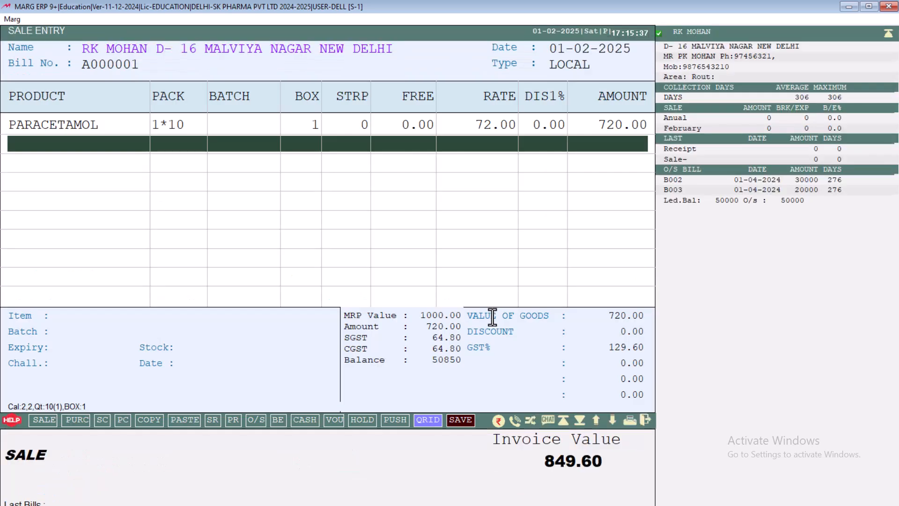
Discard the current sale without saving and begin a new sale entry for the RK MOHAN PVT LTD ledger
key("Escape")
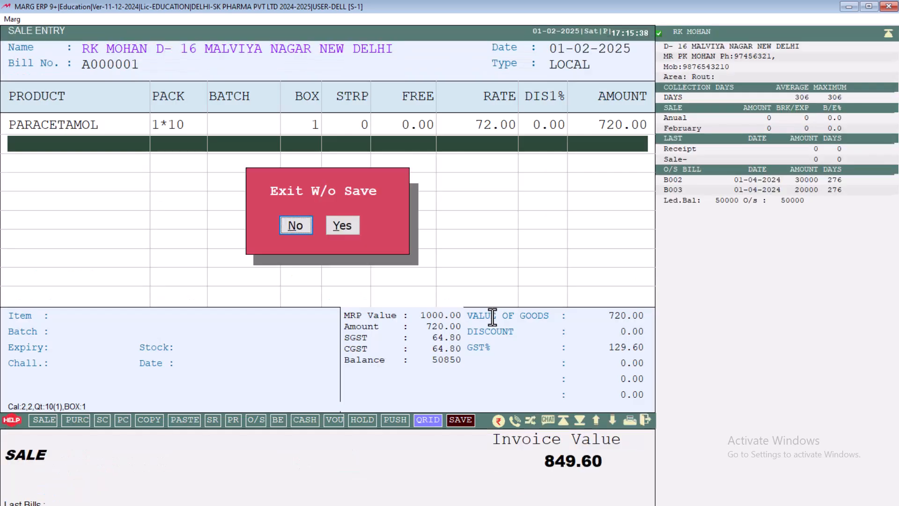
key("Right")
key("Return")
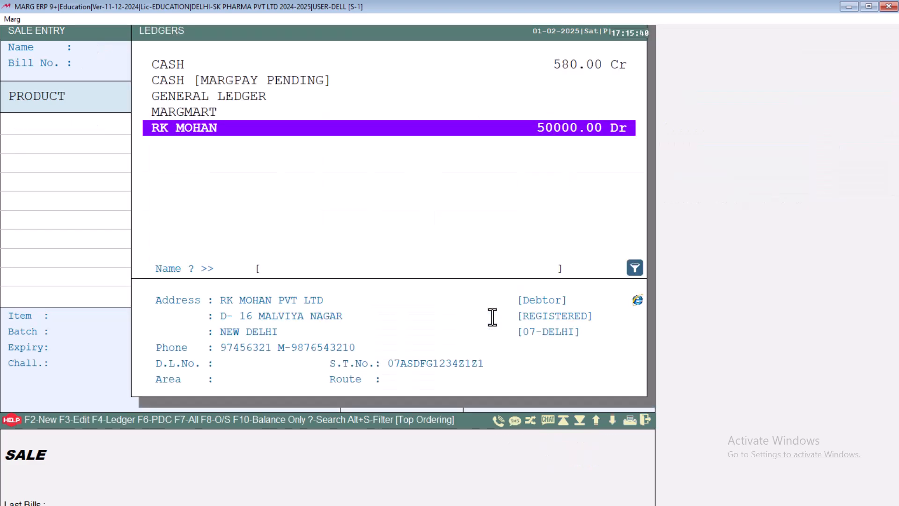
key("Return")
key("Return")
Add 10 strips of PARACETAMOL to the sale with the volume discount of 10 applied as U PerUnit
key("Return")
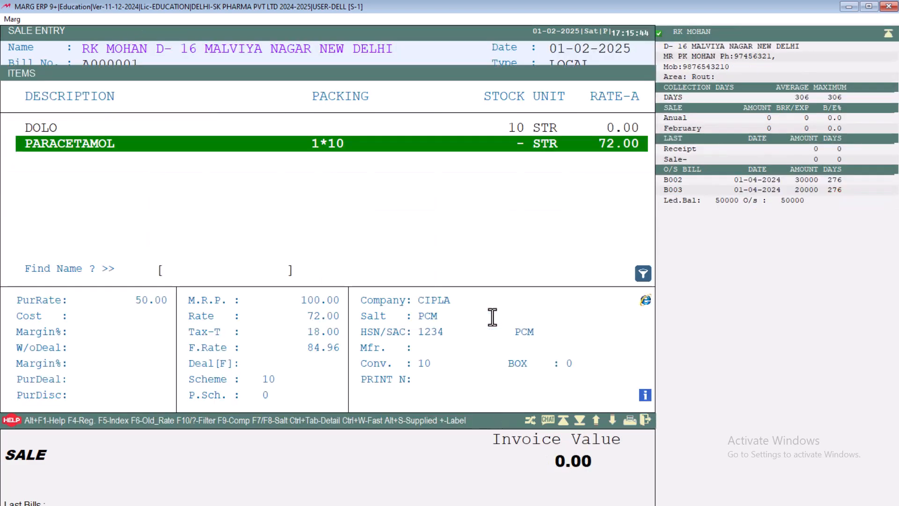
key("Return")
key("Return")
key("Return")
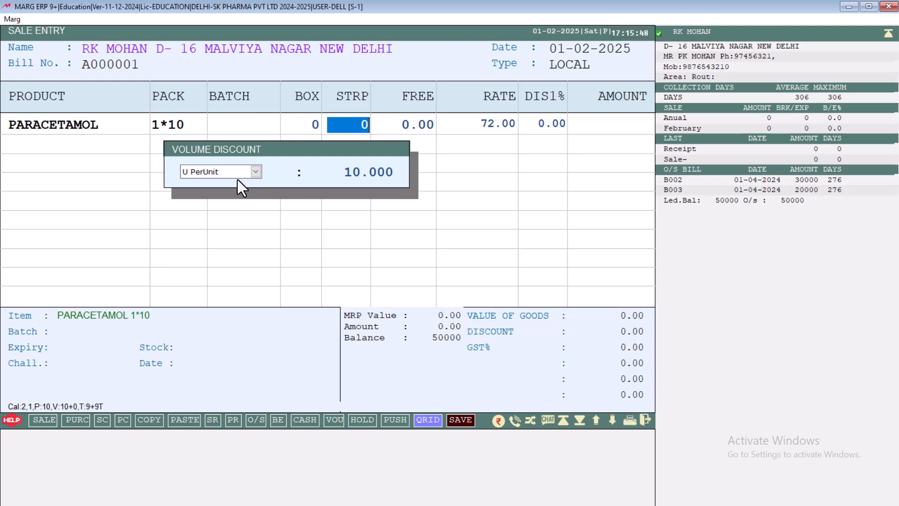
type("10")
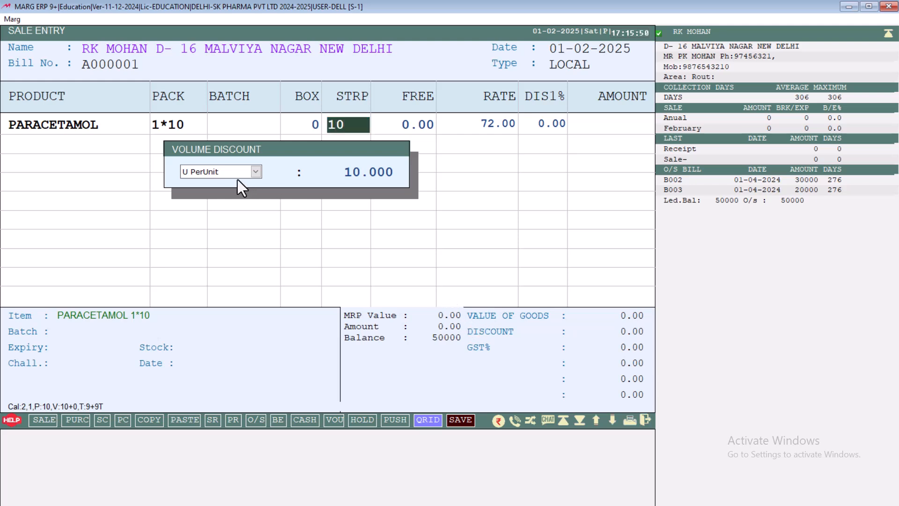
key("Return")
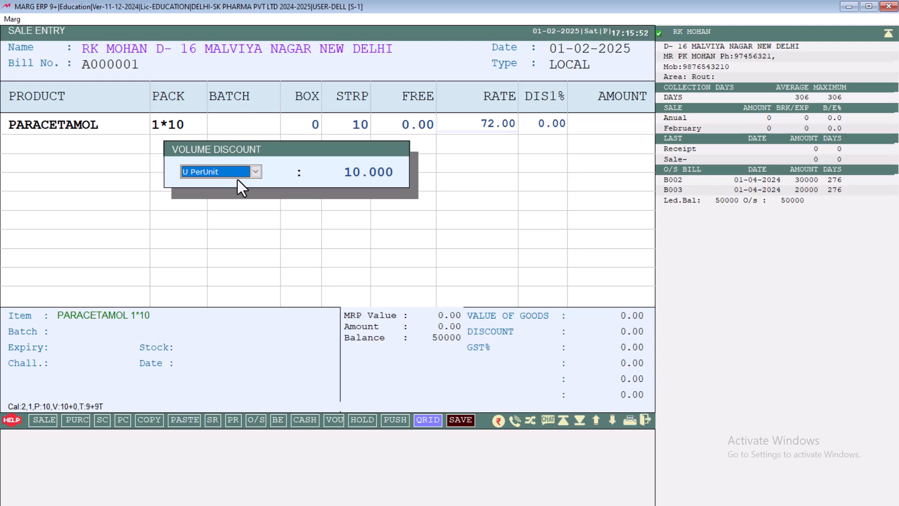
key("space")
key("Return")
key("Return")
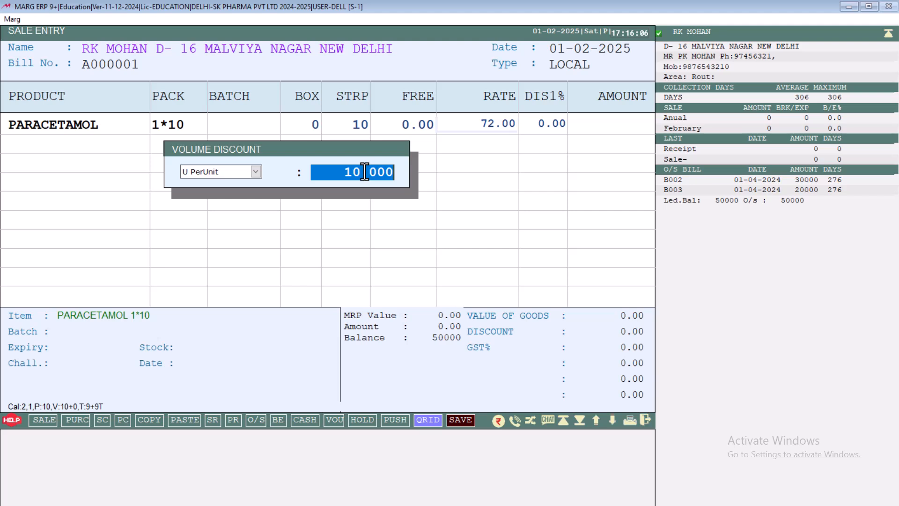
key("Return")
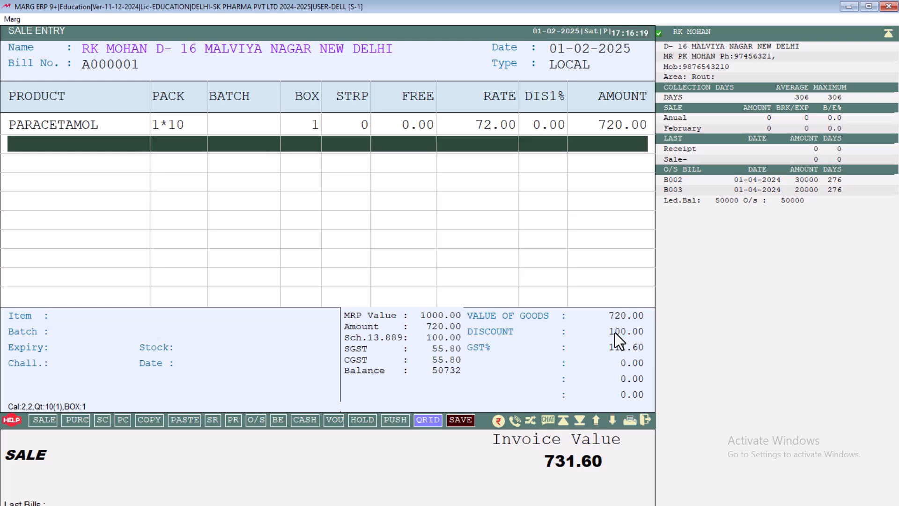
Change the volume discount type on the PARACETAMOL line to L Lumpsum, keeping the discount value at 10
key("Up")
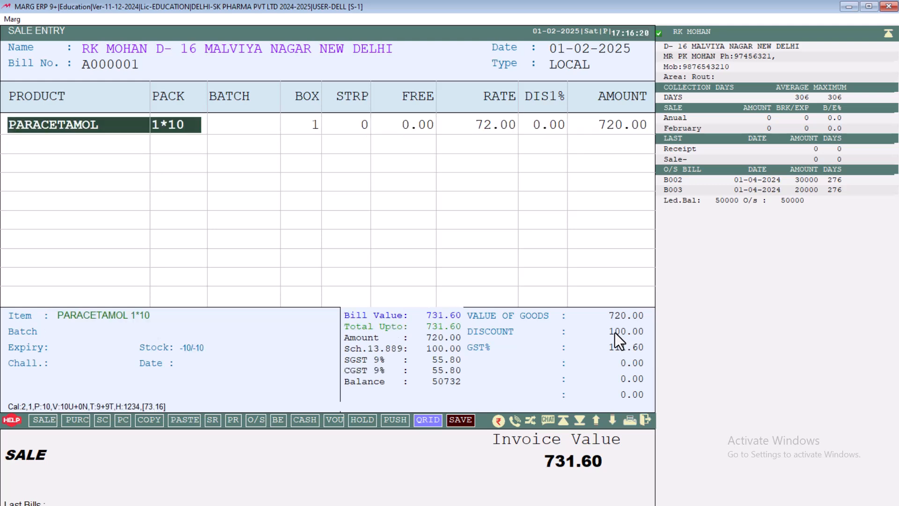
key("Return")
key("Return")
key("Return")
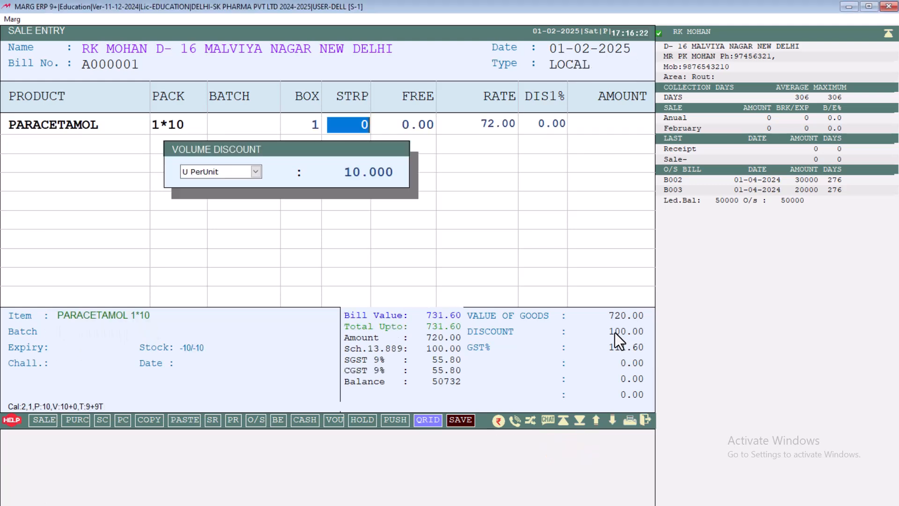
key("Return")
key("Return")
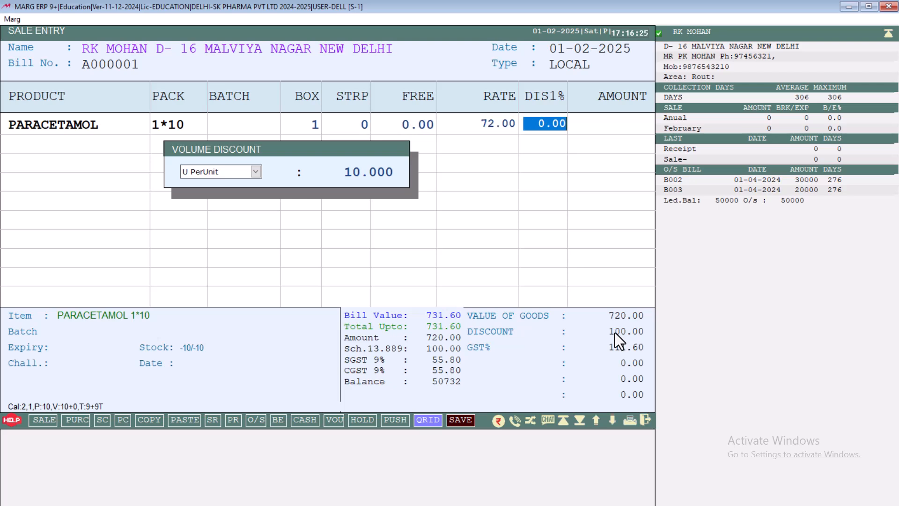
key("Return")
key("Return")
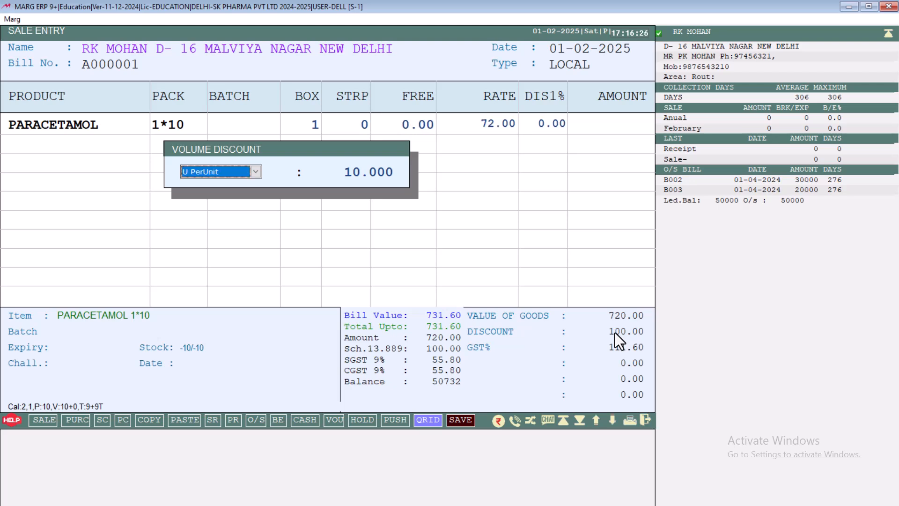
key("alt+Down")
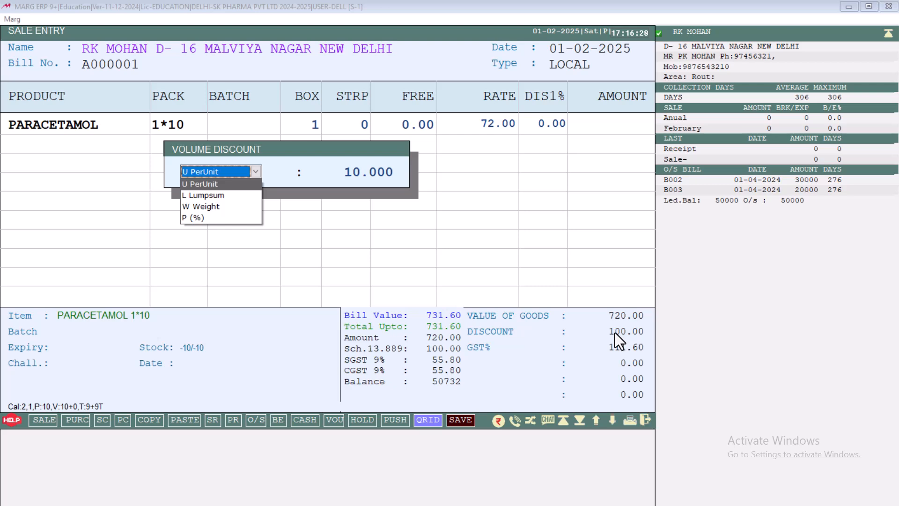
key("Down")
key("Return")
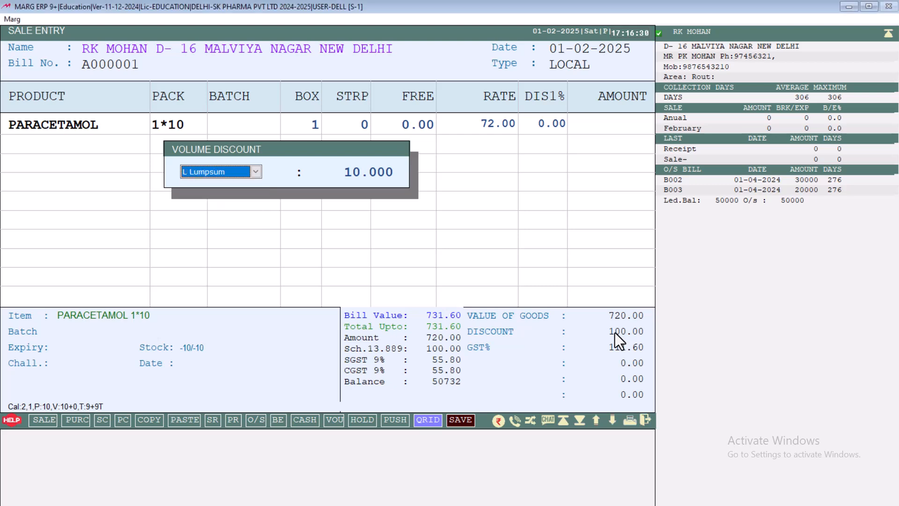
key("Return")
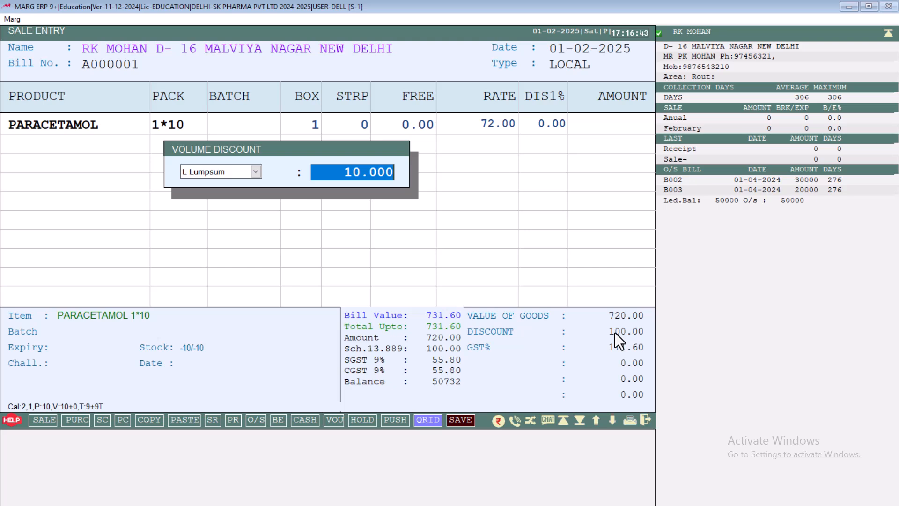
key("Return")
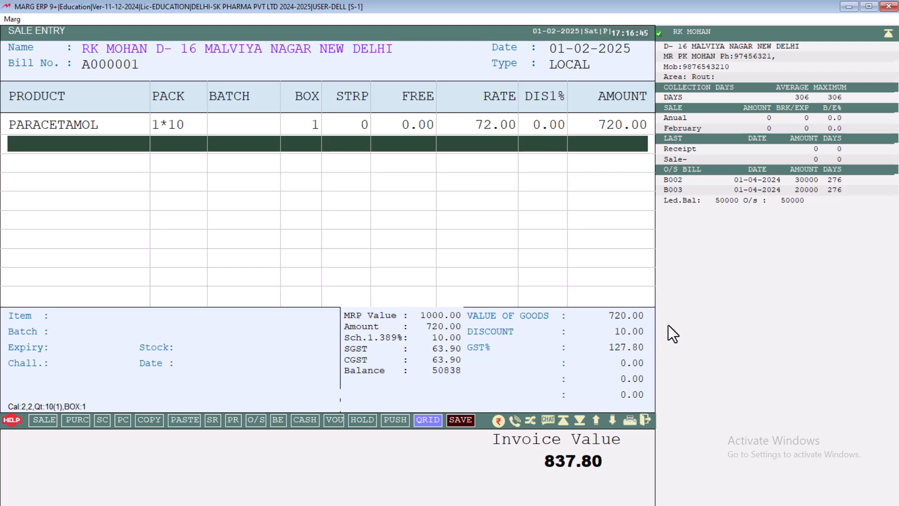
Change the volume discount type on the PARACETAMOL line to P (%), keeping the discount value at 10
key("Up")
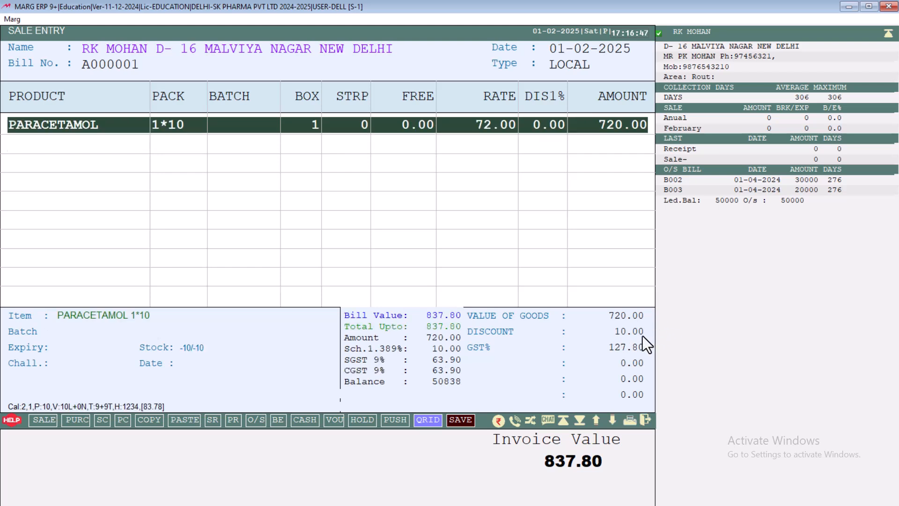
key("Return")
key("Return")
key("Return")
key("Return")
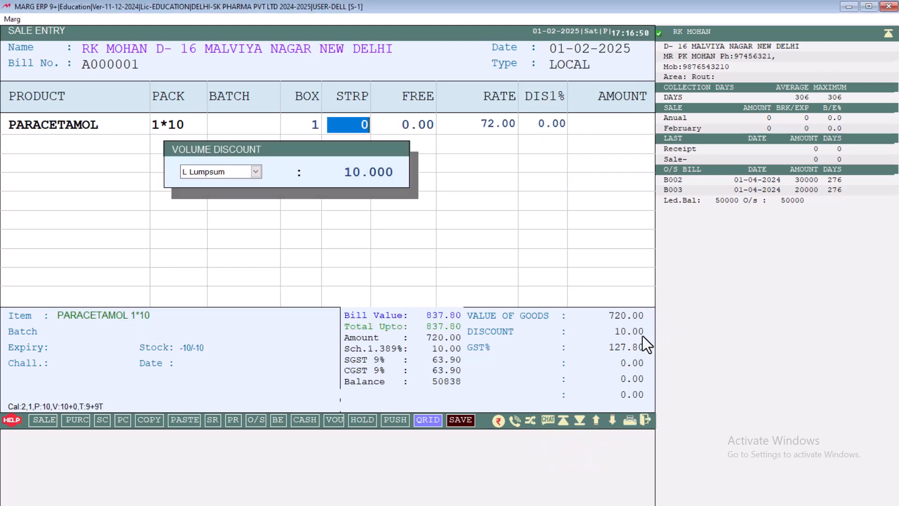
key("Return")
key("Return")
key("Return")
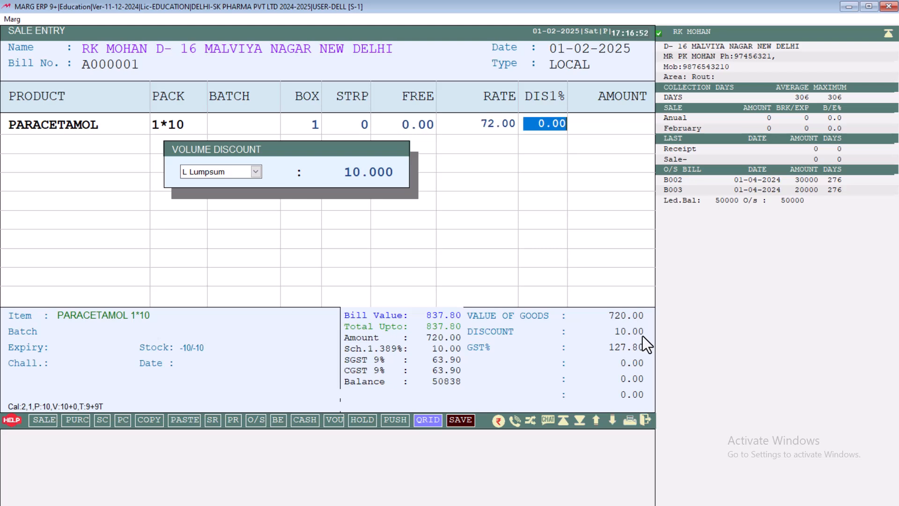
key("Return")
key("Down")
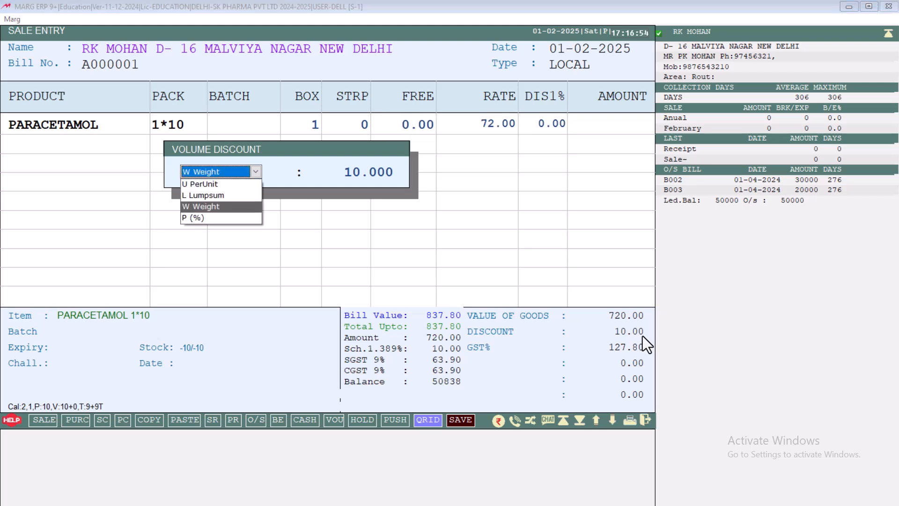
key("Up")
key("Up")
key("Down")
key("Down")
key("Down")
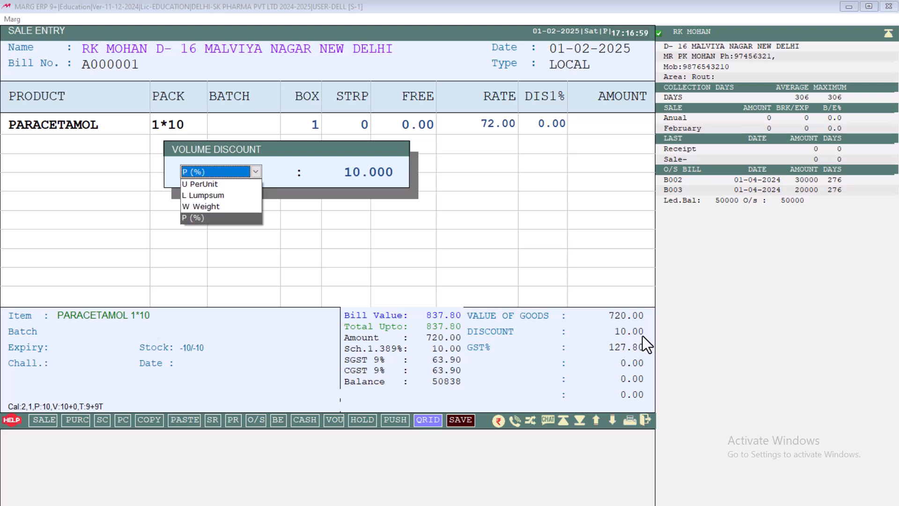
key("Return")
key("Return")
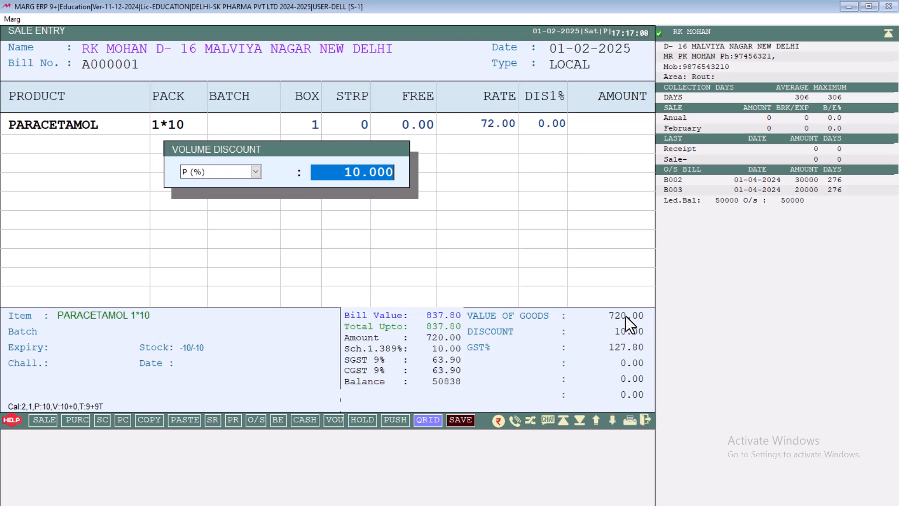
key("Return")
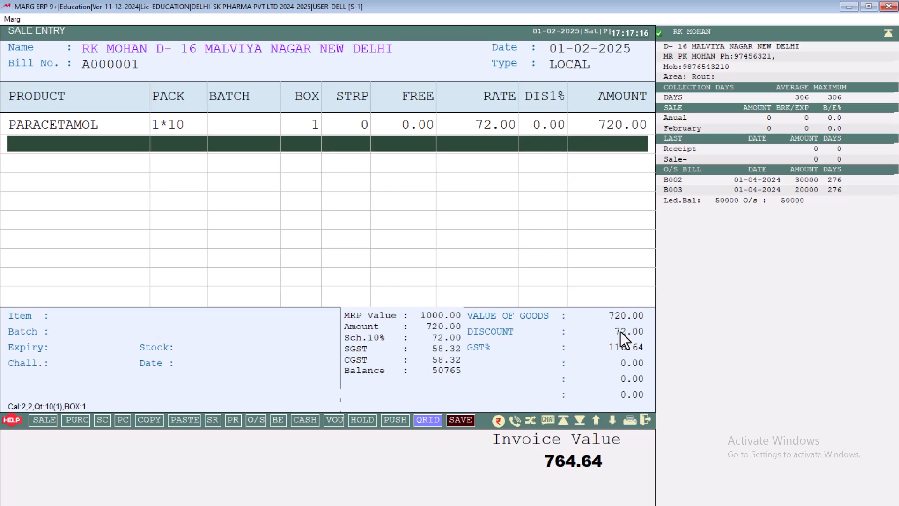
Reopen the PARACETAMOL line's volume discount and review the available discount types, including L Lumpsum and U PerUnit
key("Up")
key("Return")
key("Return")
key("Return")
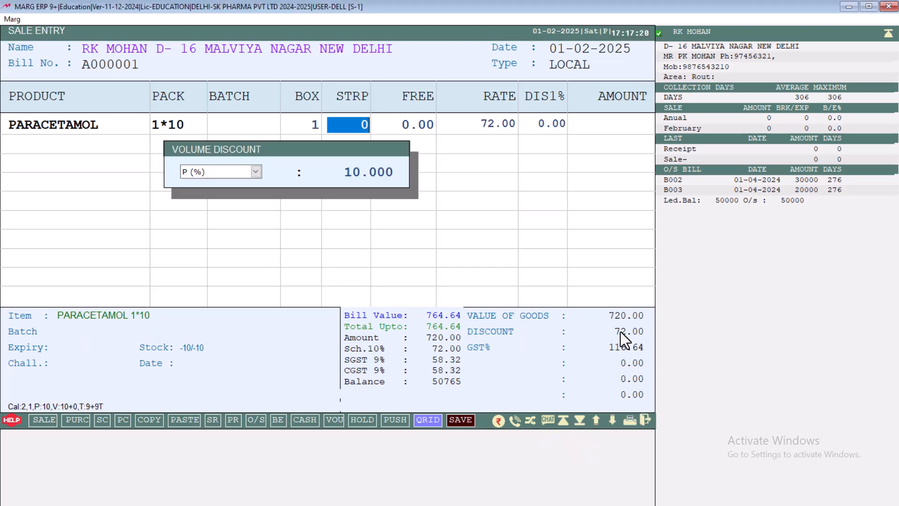
key("Return")
key("Return")
key("Return")
key("Return")
key("alt+Down")
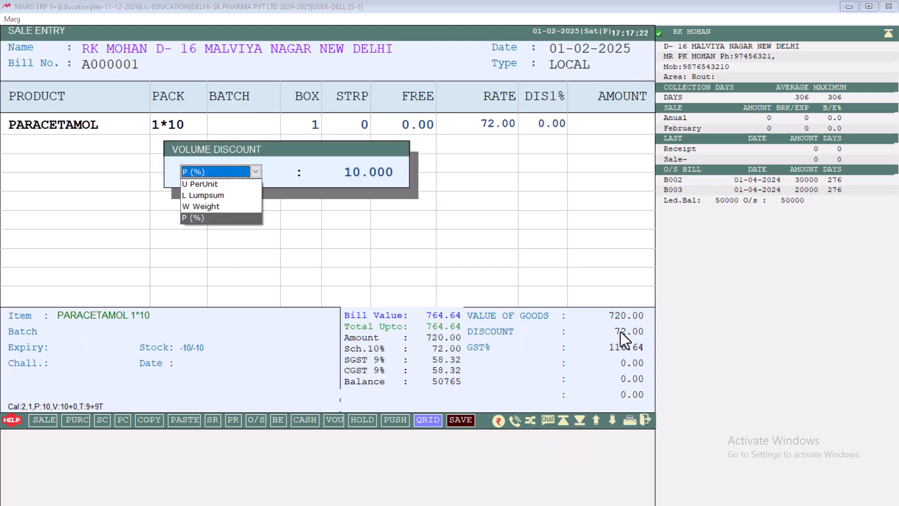
key("Up")
key("Up")
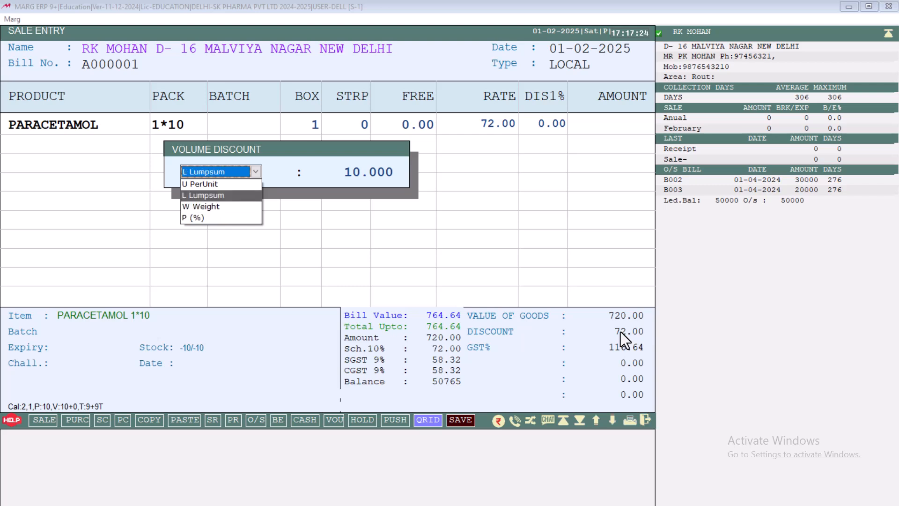
key("Up")
key("Down")
key("Return")
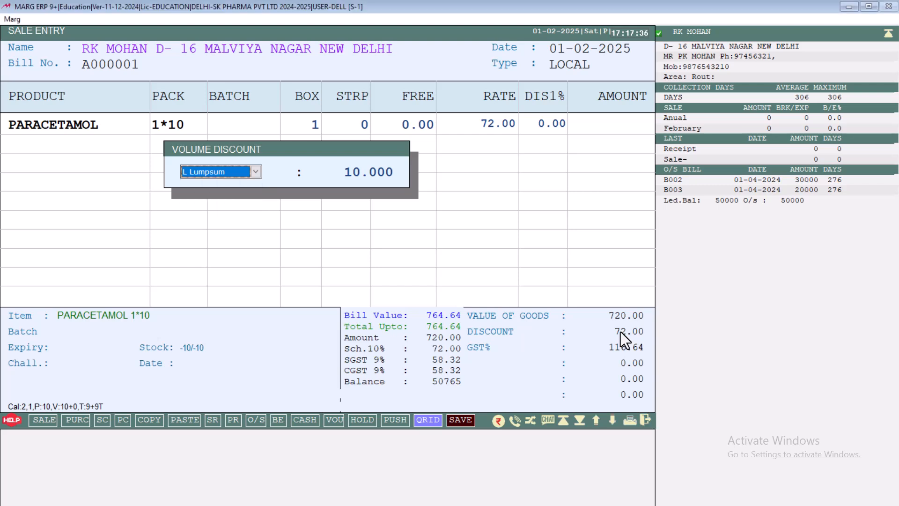
key("Return")
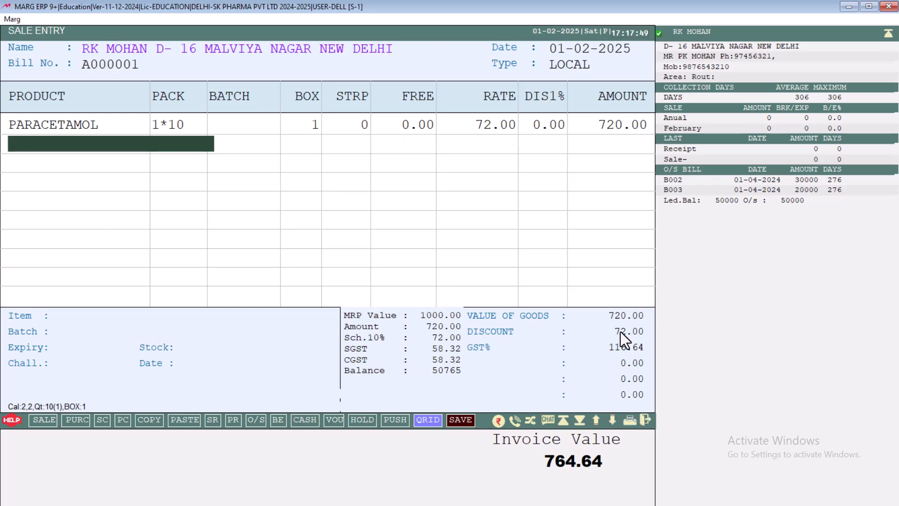
Set PARACETAMOL's volume discount to 0 and its item discount to 10 in the product master, and save the product
key("Return")
key("F3")
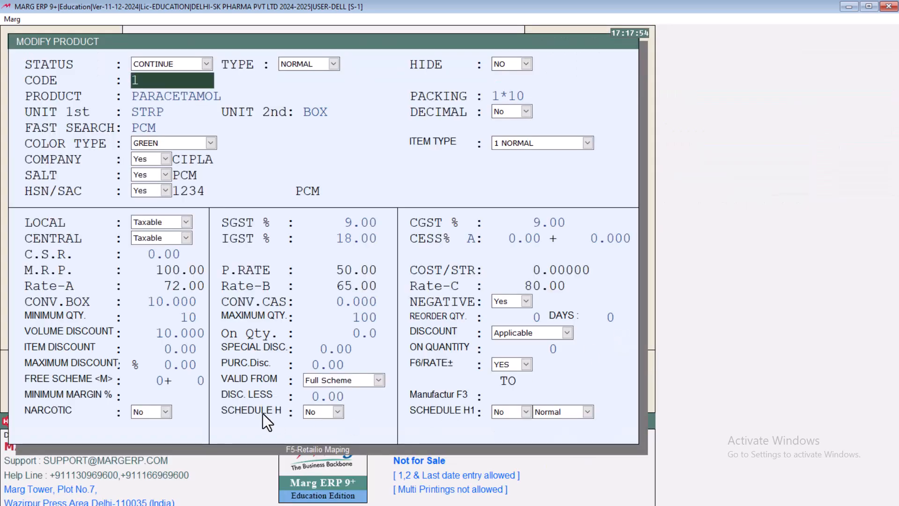
left_click(174, 337)
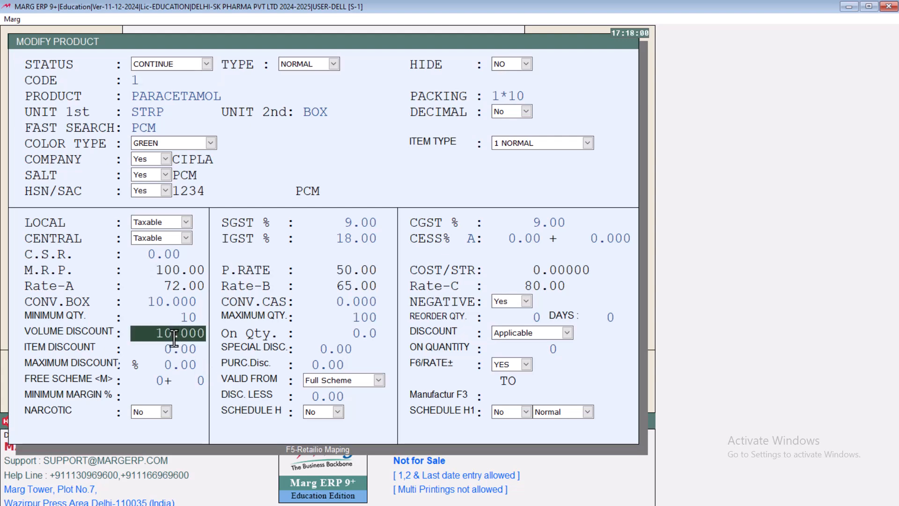
type("0")
key("Return")
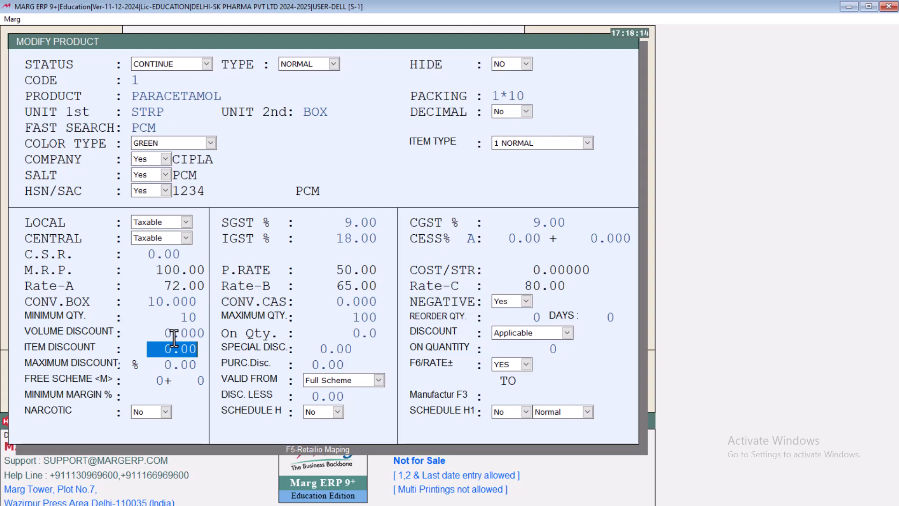
type("10")
key("Return")
key("Return")
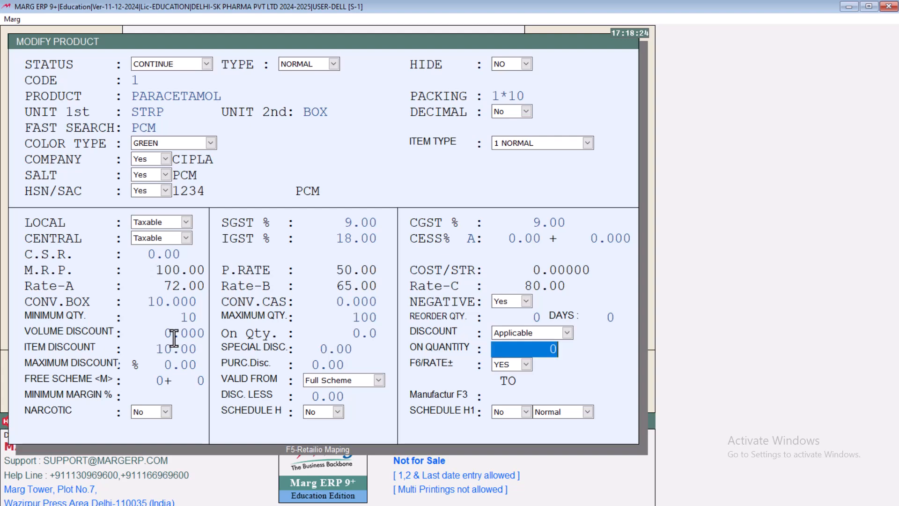
key("Escape")
key("Return")
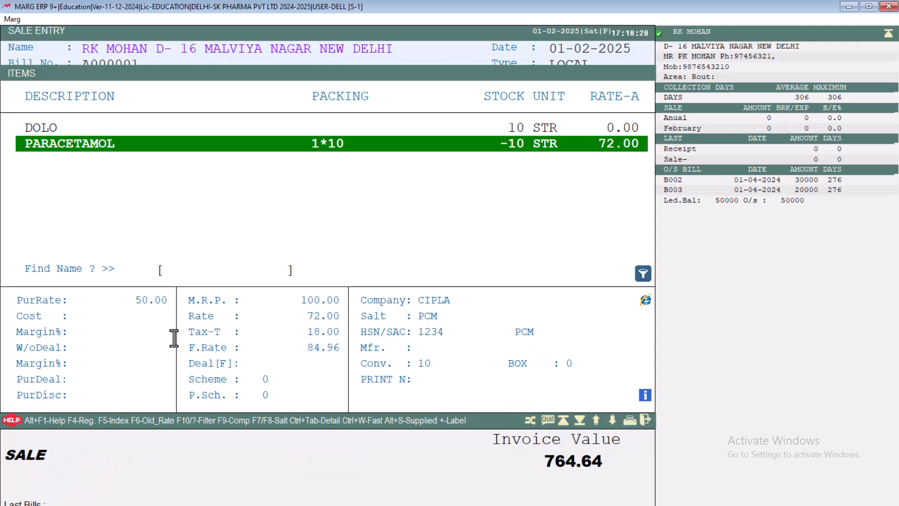
Discard the sale with the volume-discounted PARACETAMOL line and start a fresh sale entry for the RK MOHAN PVT LTD ledger
key("Escape")
key("Escape")
key("Escape")
key("Escape")
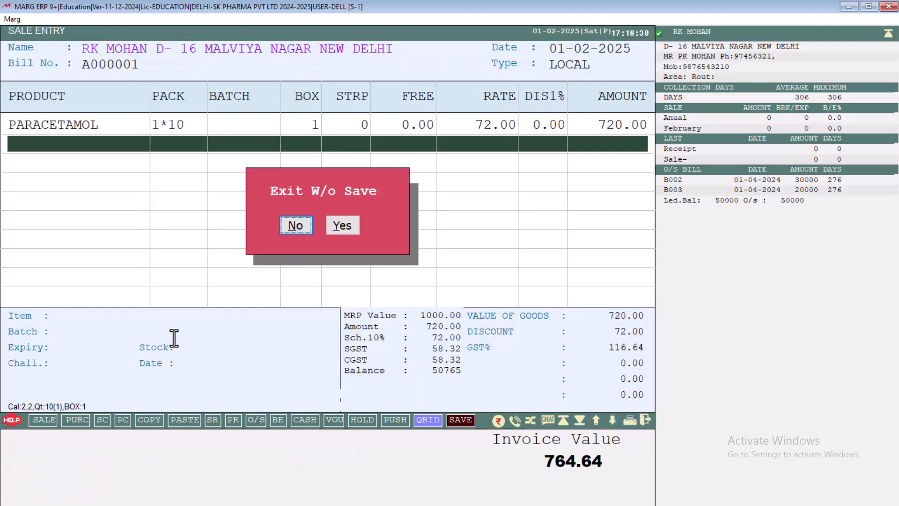
key("y")
key("Return")
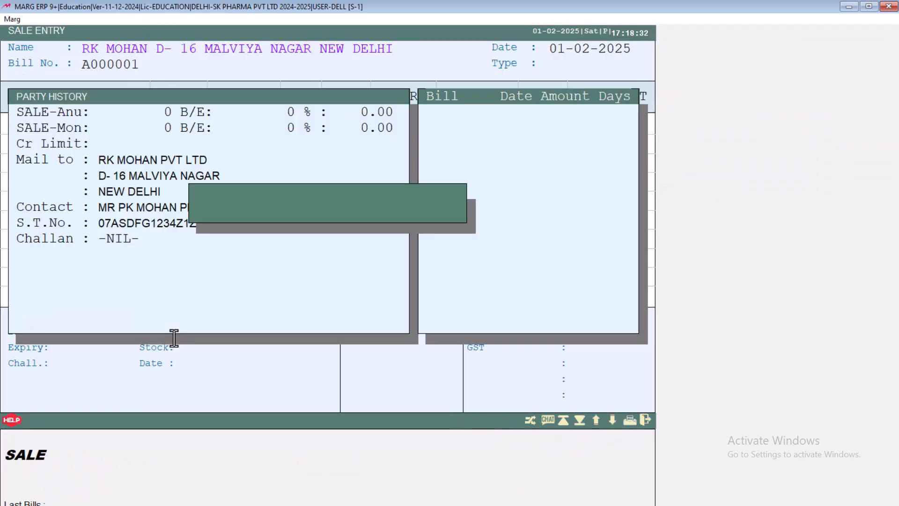
Add 10 strips of PARACETAMOL to the new sale with the 10% item discount applied
key("Return")
key("Return")
key("Return")
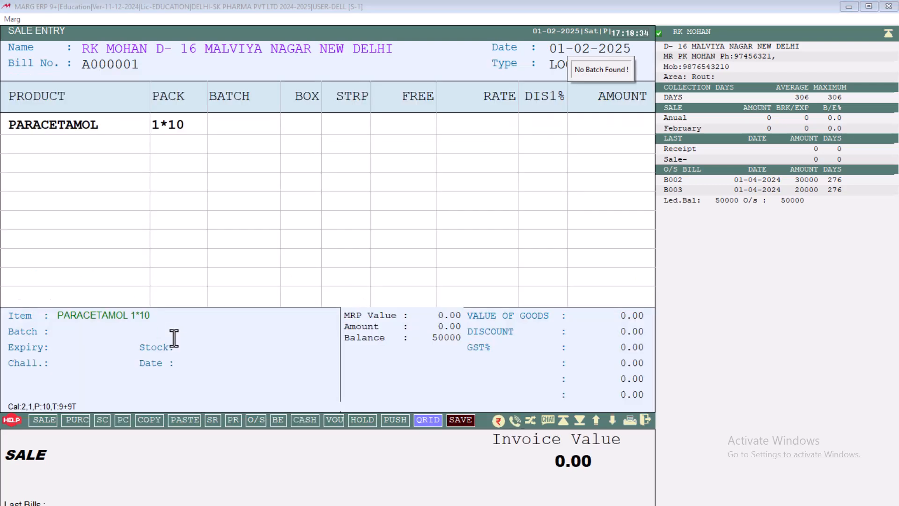
key("Return")
key("Return")
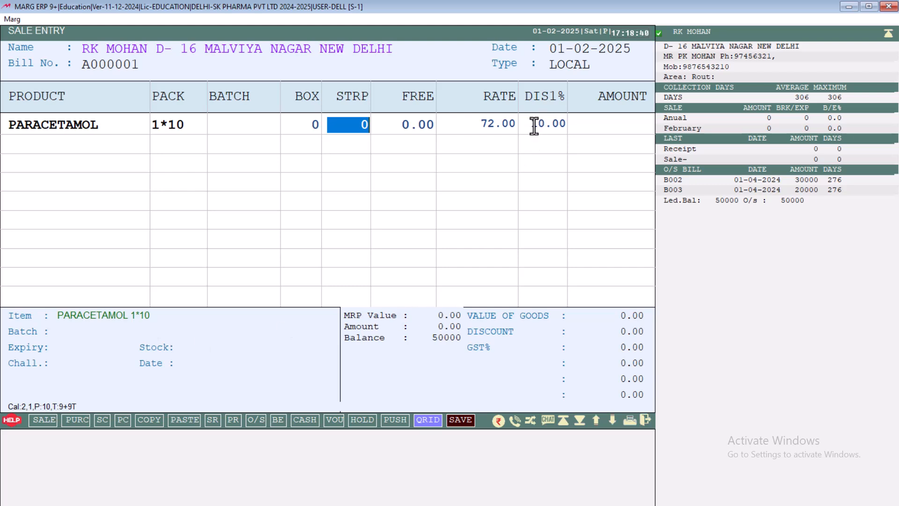
type("10")
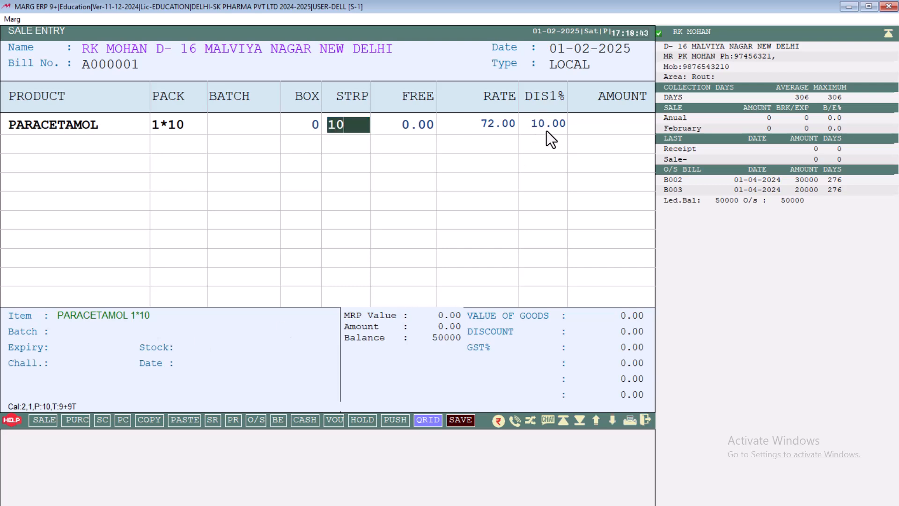
key("Return")
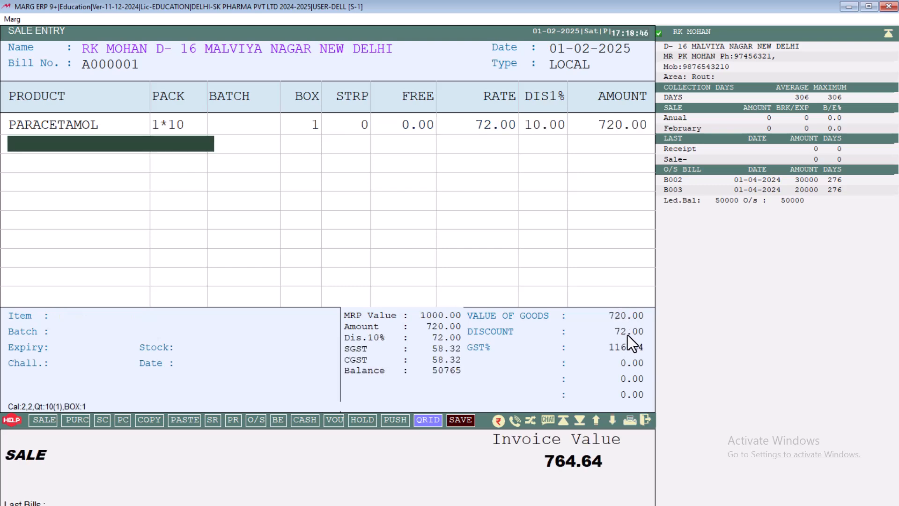
Modify PARACETAMOL to give a special discount of 2 on a quantity of 8, and save the product
key("Return")
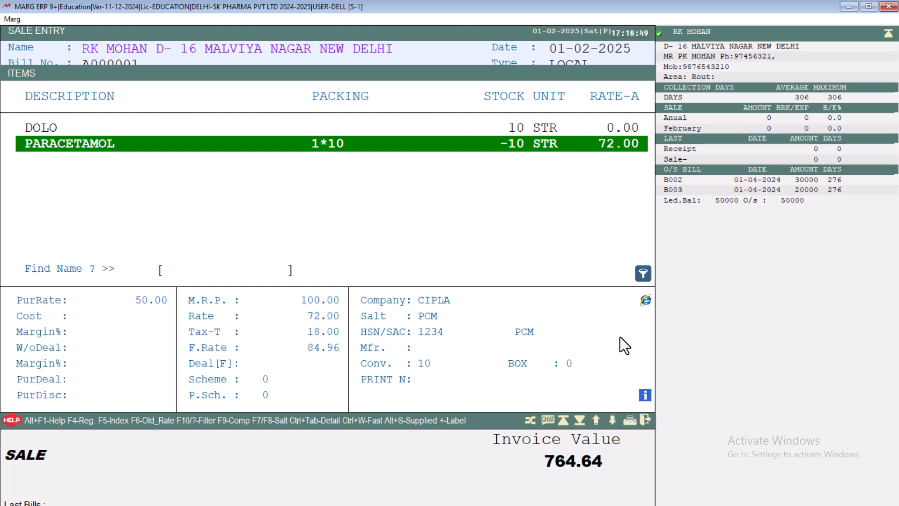
key("F3")
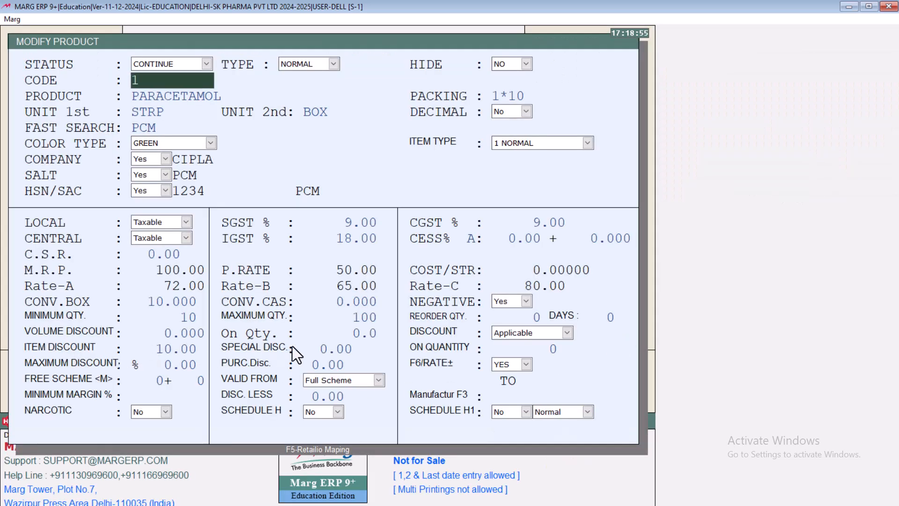
left_click(329, 348)
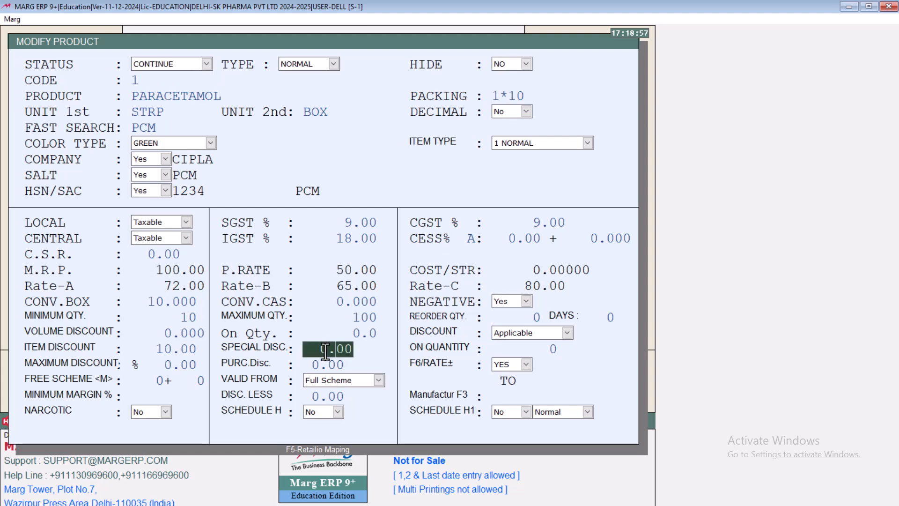
double_click(325, 351)
type("2.")
key("Return")
type("10")
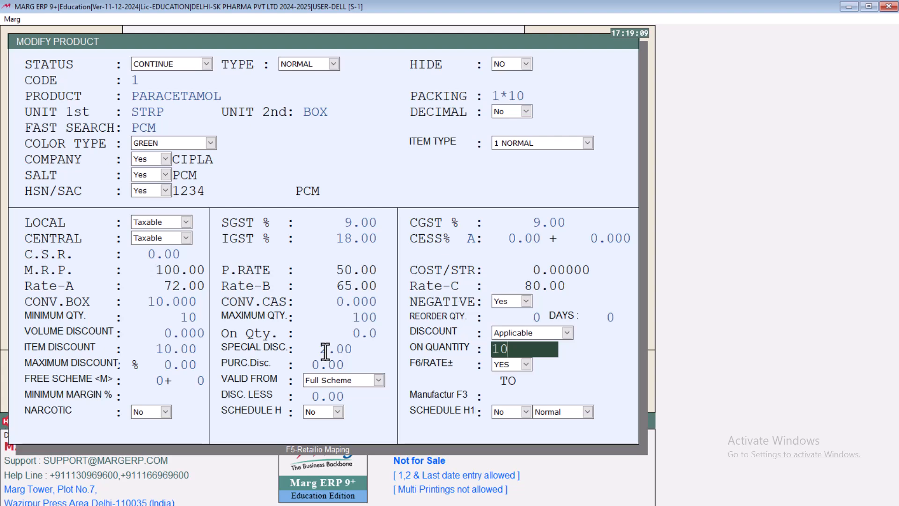
key("BackSpace")
key("BackSpace")
type("8")
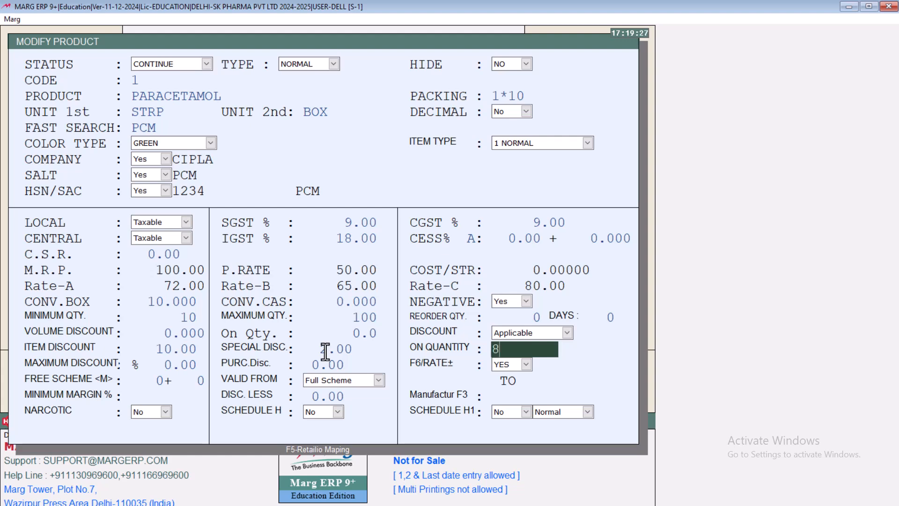
key("Return")
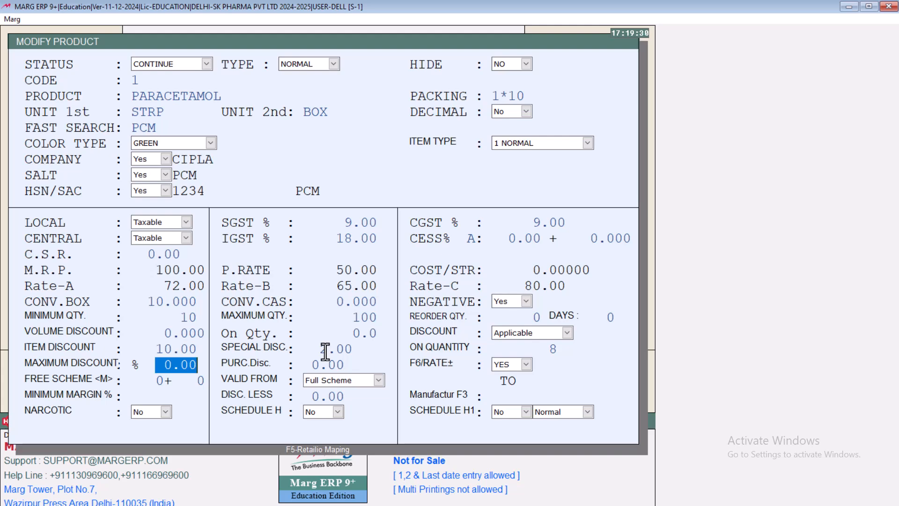
key("Return")
key("Return")
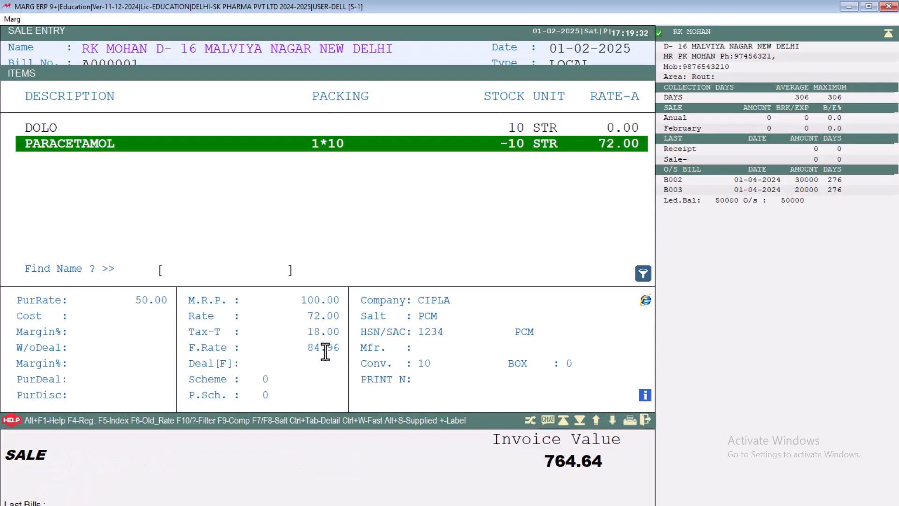
key("Return")
key("Return")
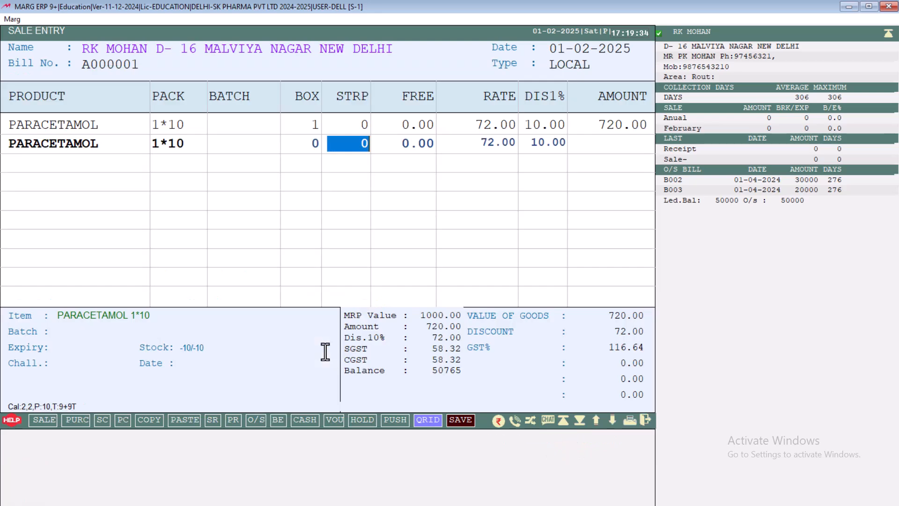
key("Escape")
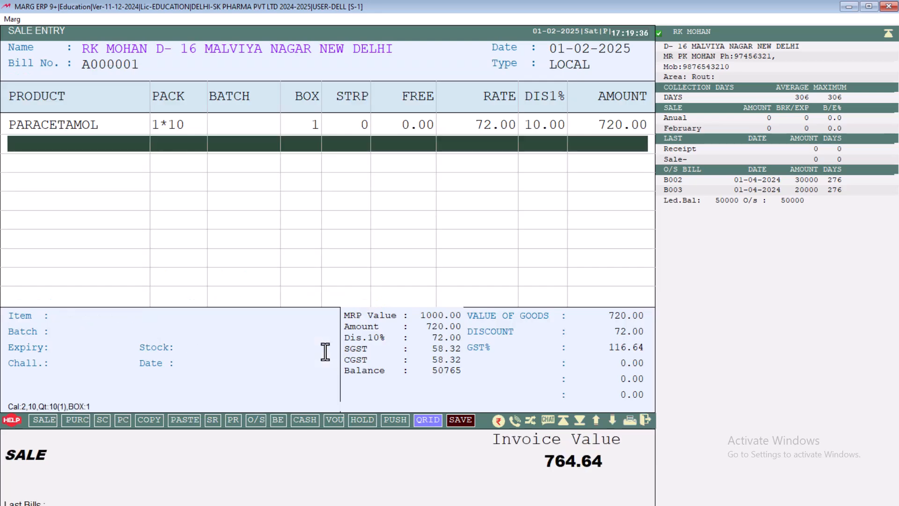
Discard the sale containing the 10-strip PARACETAMOL line and begin another sale entry for the RK MOHAN PVT LTD ledger
key("Escape")
key("Return")
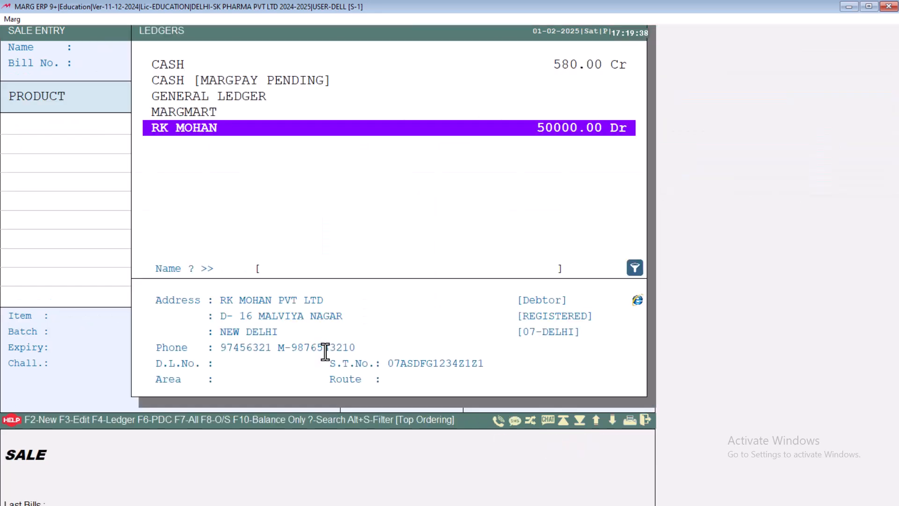
key("Return")
key("Return")
Add 5 strips of PARACETAMOL to the sale as the first line, keeping the 10% item discount
key("Return")
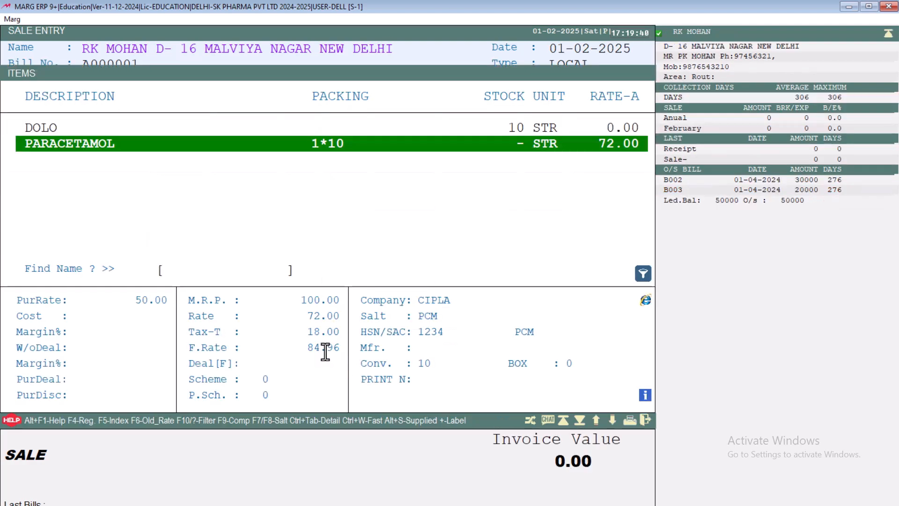
key("Return")
key("Return")
key("Return")
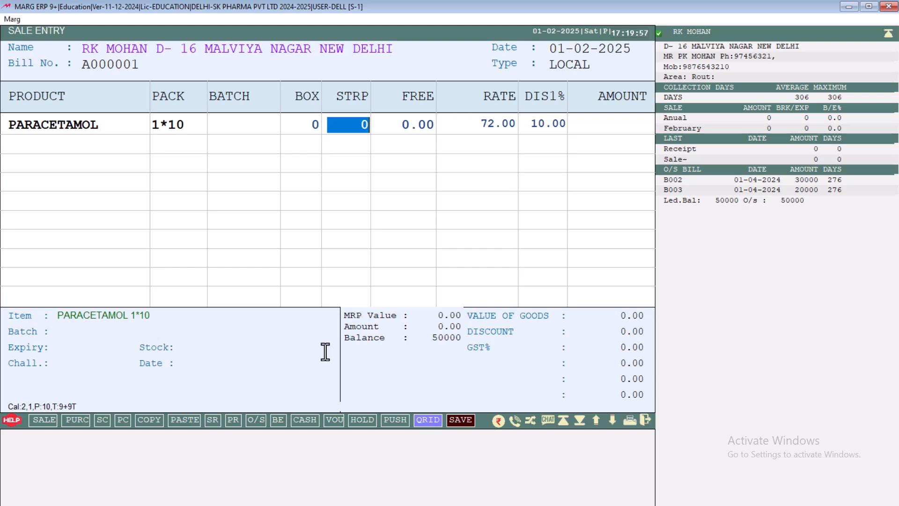
type("5")
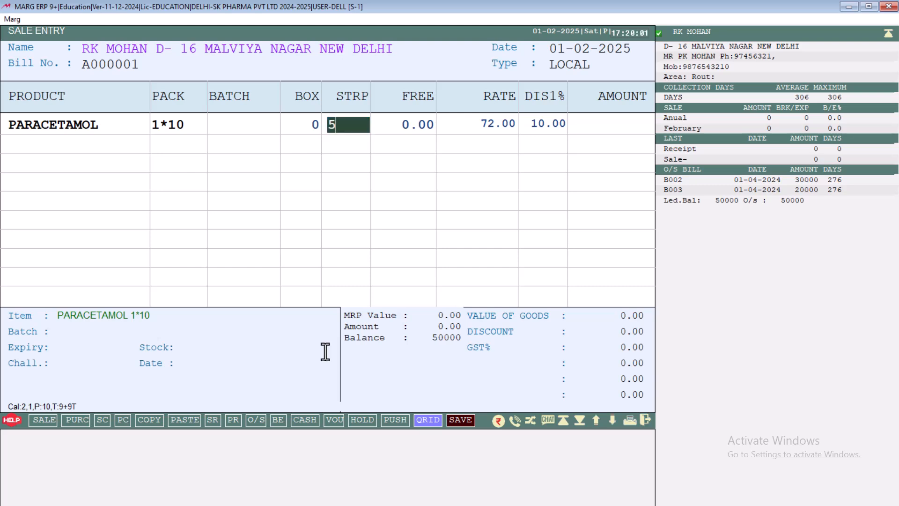
key("Return")
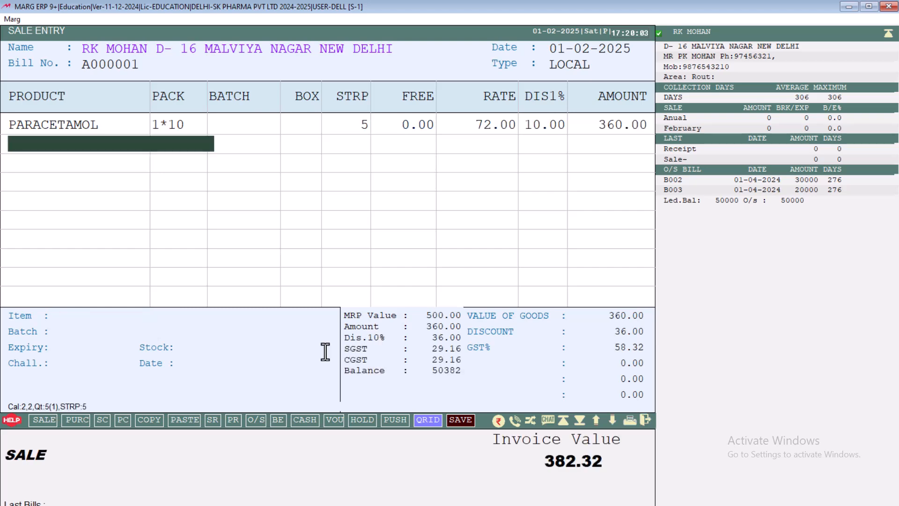
Add a second PARACETAMOL line of 10 strips to the same sale to test the special discount on quantity
key("Return")
key("Return")
key("Return")
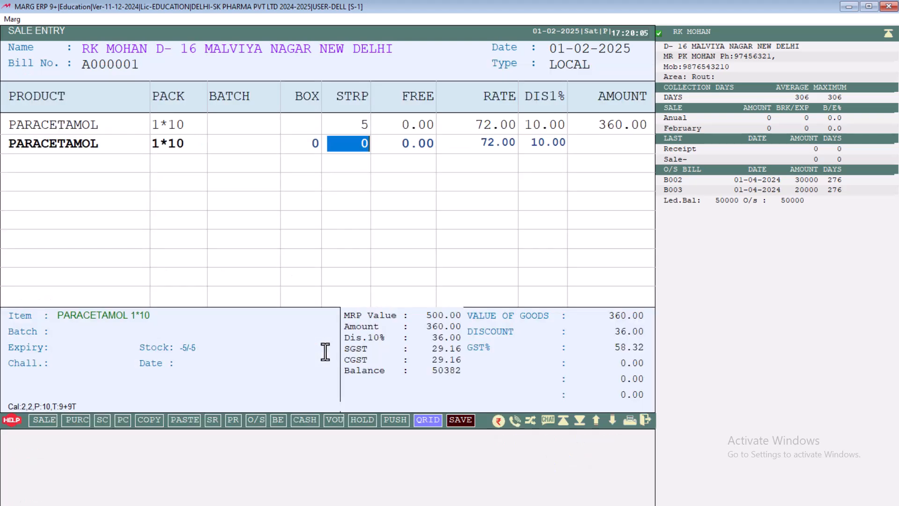
type("10")
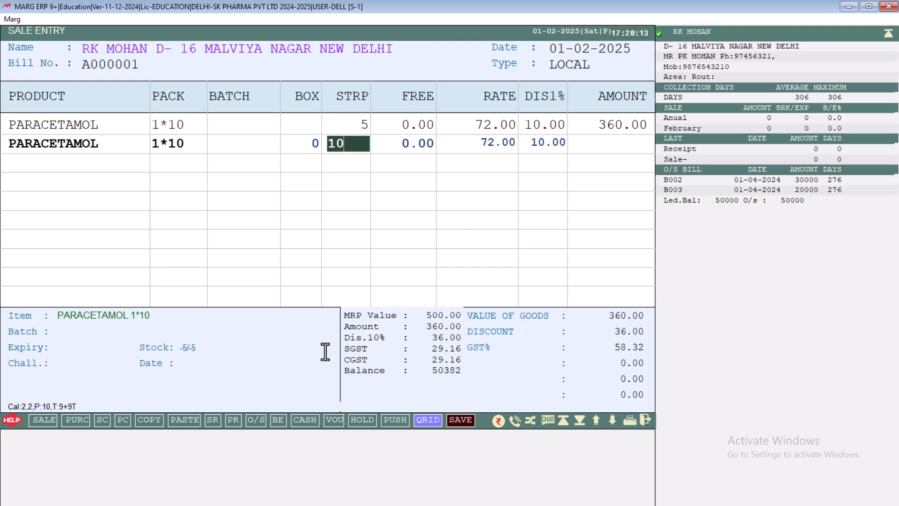
key("Return")
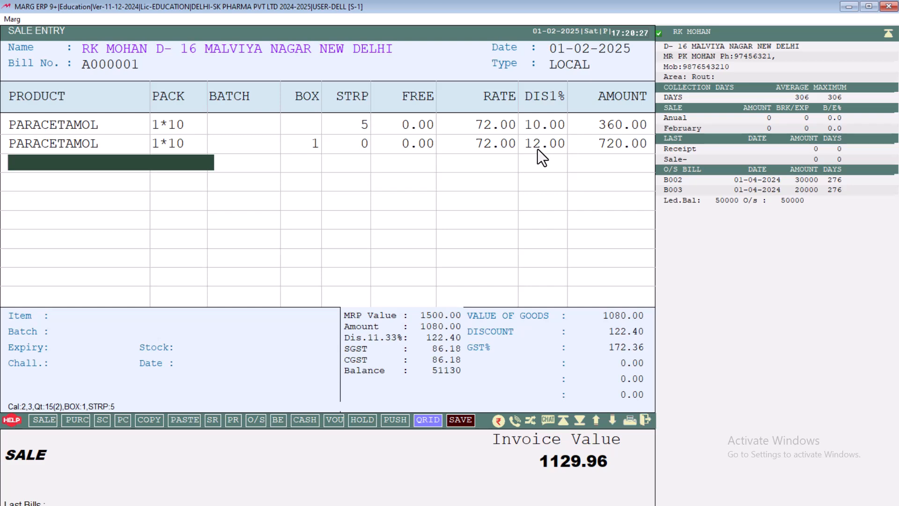
Set PARACETAMOL's maximum discount to 5% in the product master and save the product
key("Return")
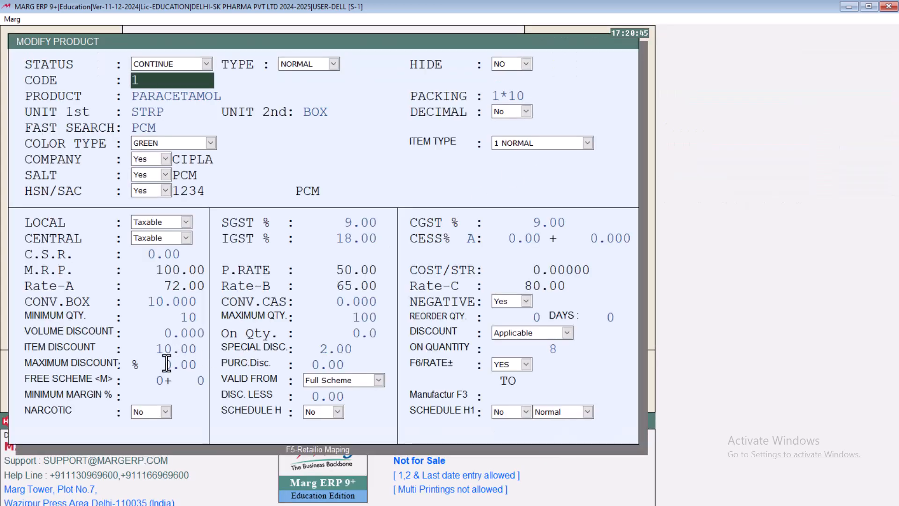
left_click(163, 363)
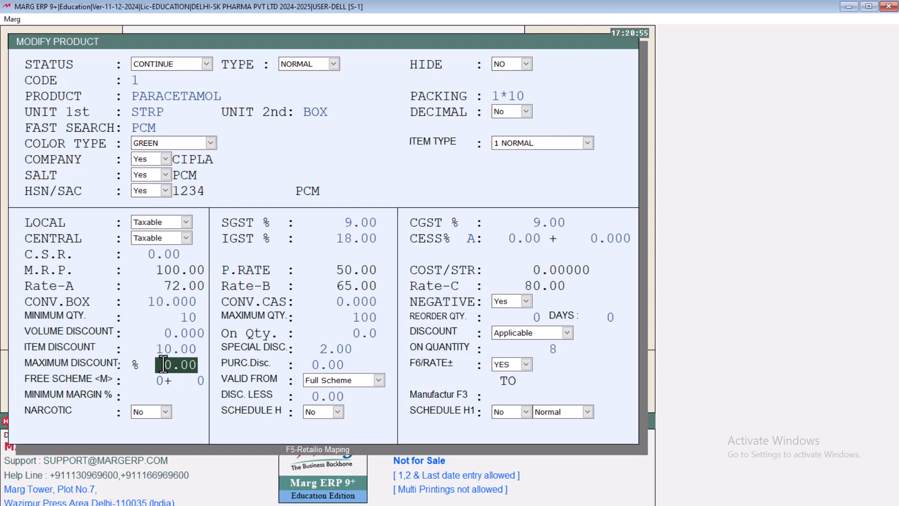
type("5")
key("Escape")
key("Return")
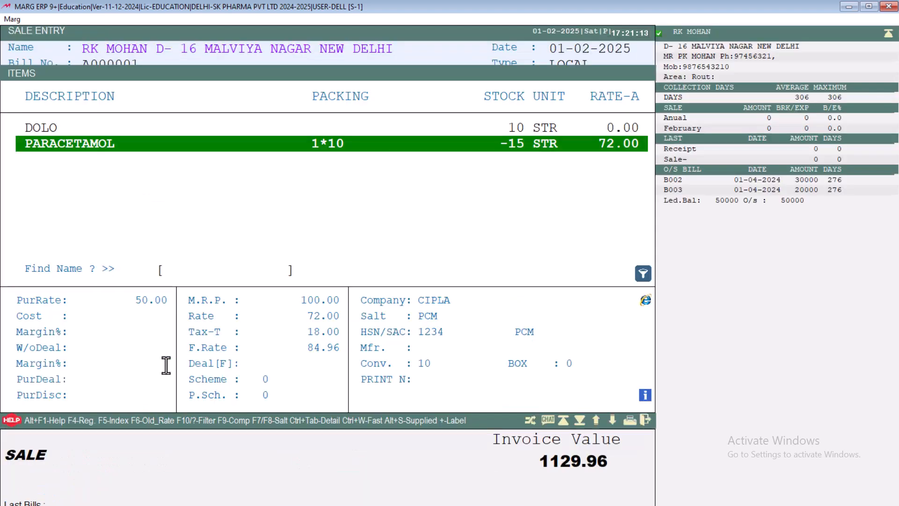
Start a third PARACETAMOL line, discard the whole sale without saving, and begin a new sale entry for the same ledger
key("Return")
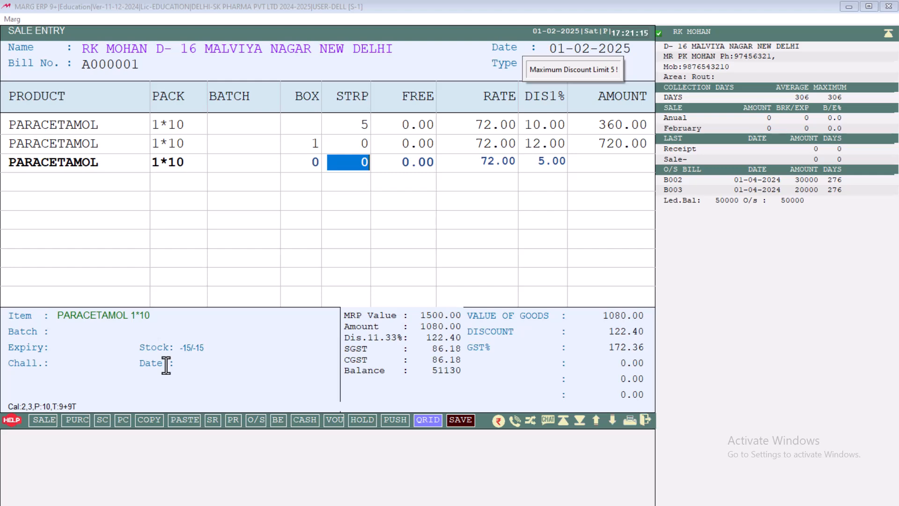
key("Escape")
key("Escape")
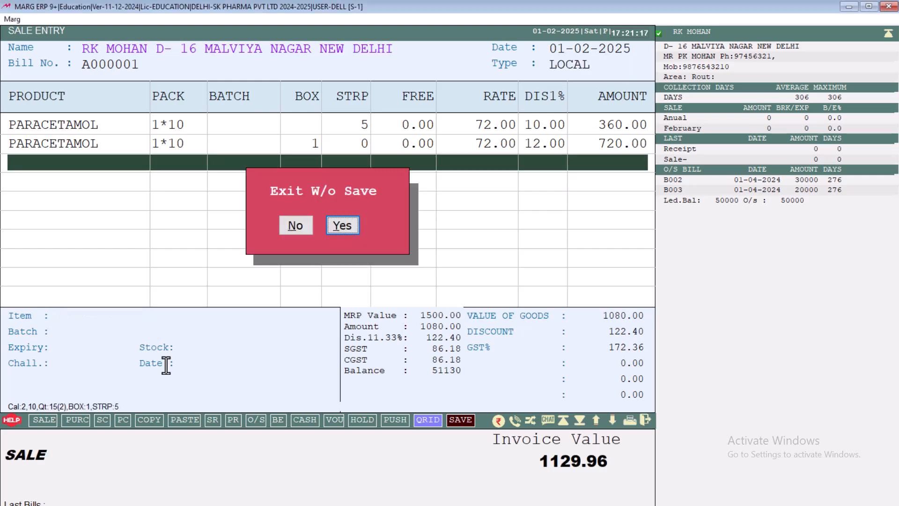
key("Return")
Enter a 10-strip PARACETAMOL line in the new sale to test the 5% maximum discount, and discard the sale without saving
key("Return")
key("Return")
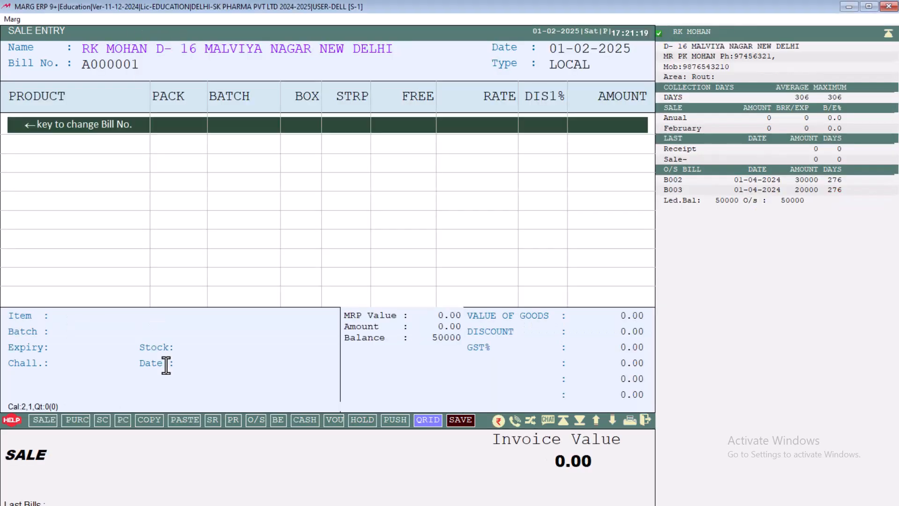
key("Return")
key("Return")
key("Return")
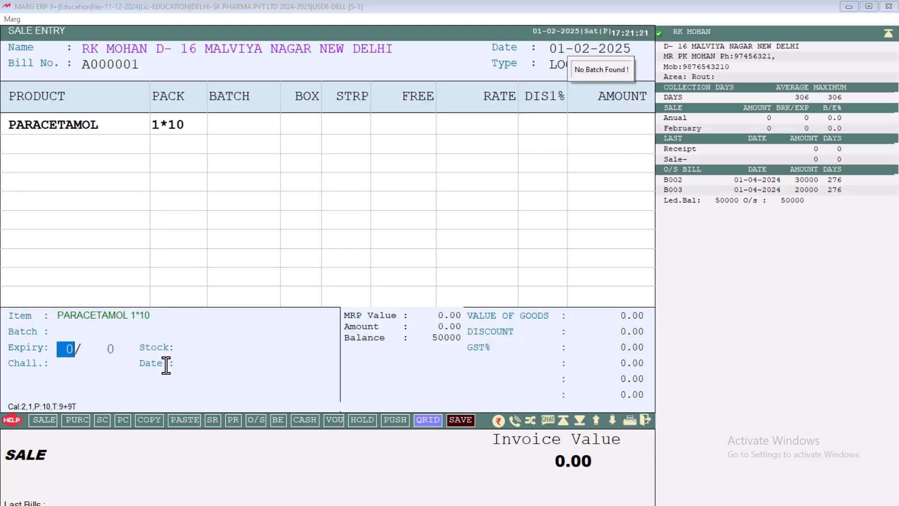
key("Return")
type("10")
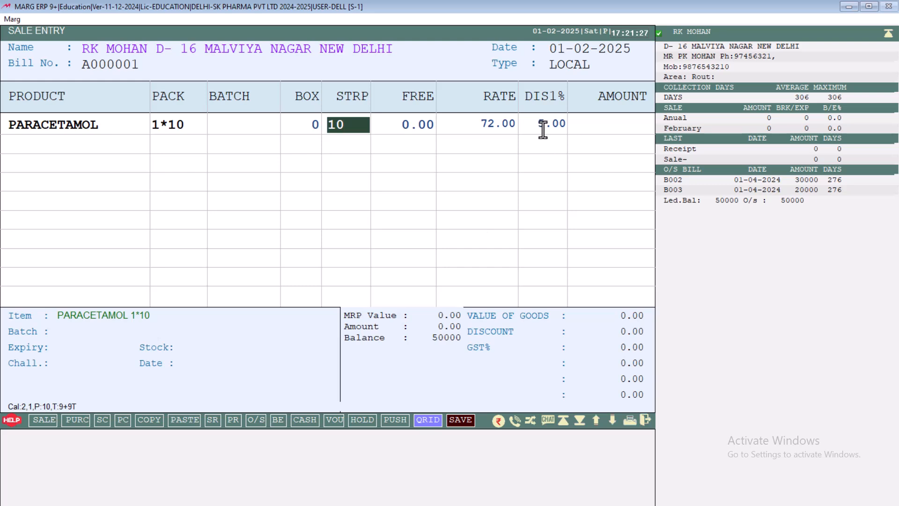
key("Return")
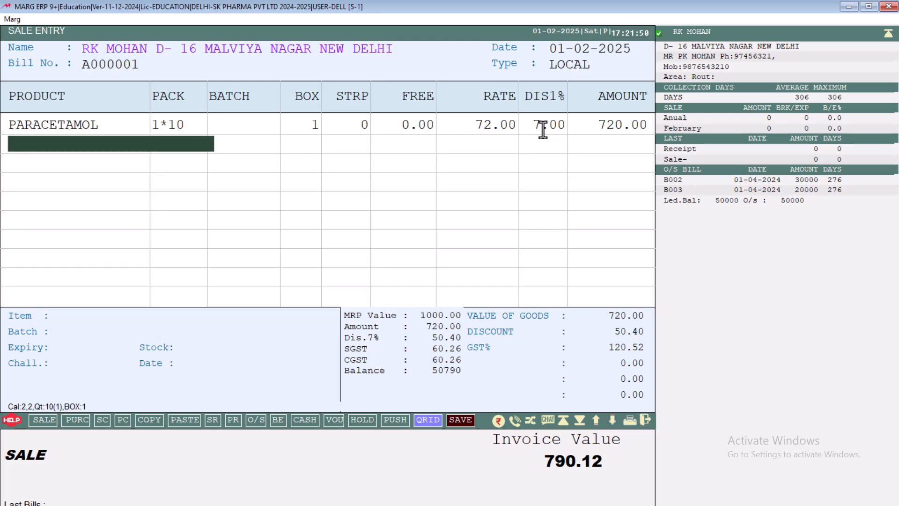
key("Escape")
key("Escape")
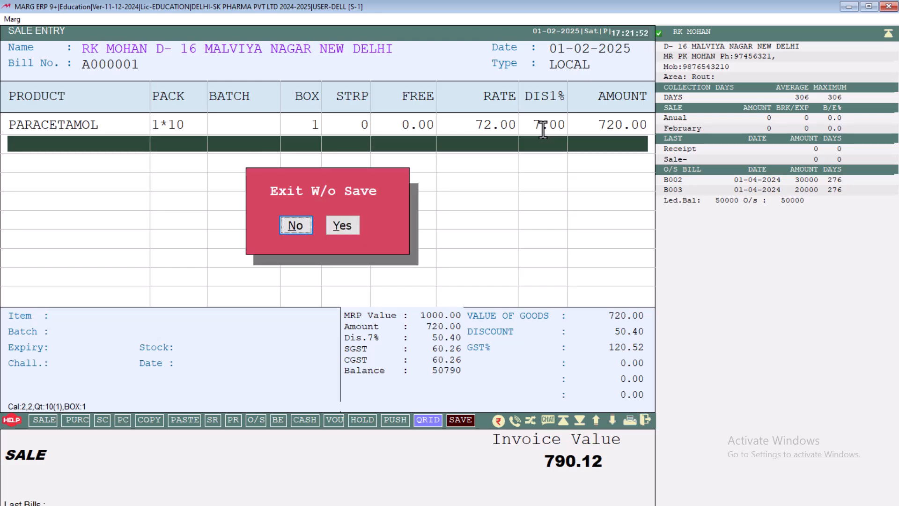
key("Right")
key("Return")
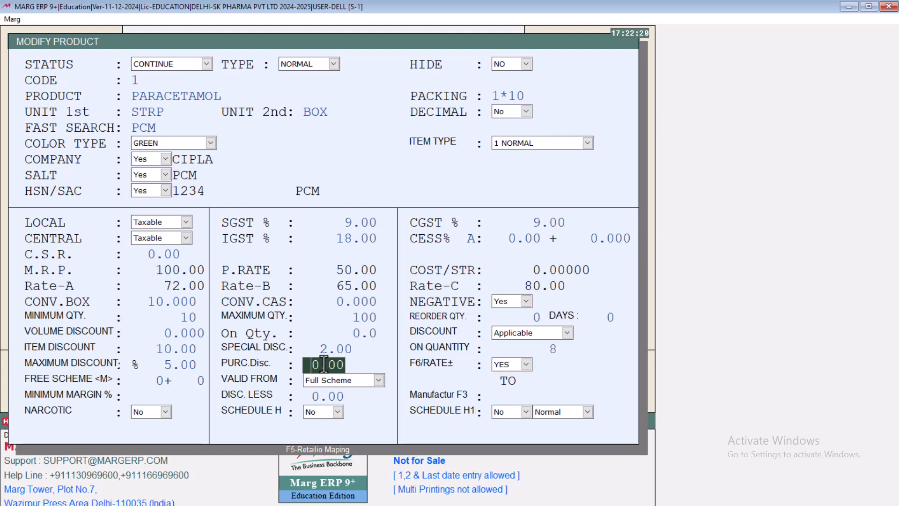
Keep PARACETAMOL's purchase discount at 0 and F6/RATE± at YES in the product master, and begin a new sale for the same ledger
key("Return")
key("Return")
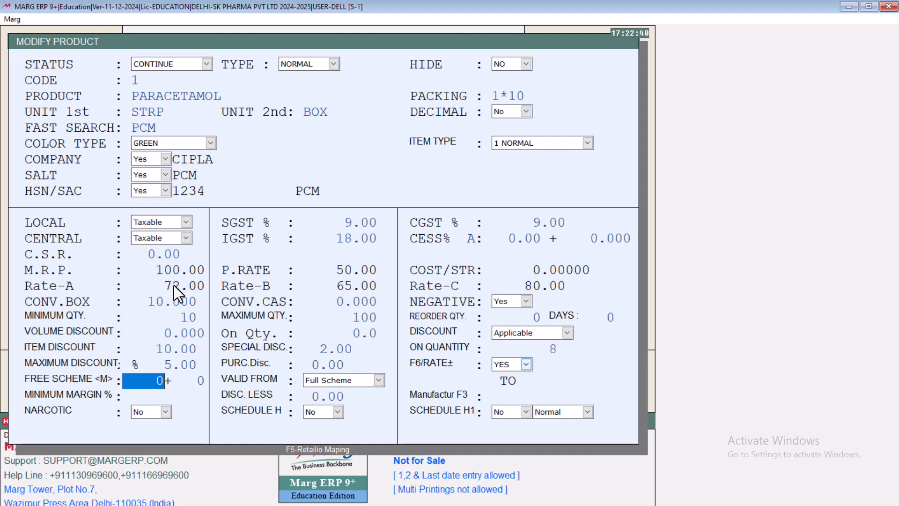
key("Return")
Add PARACETAMOL to the new sale as the first line with a quantity of 10 strips
key("Return")
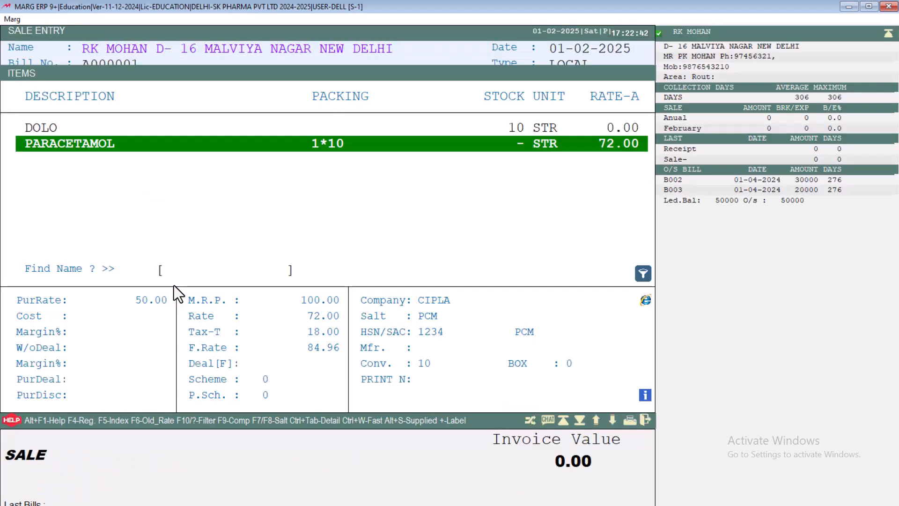
key("Return")
key("Return")
key("Return")
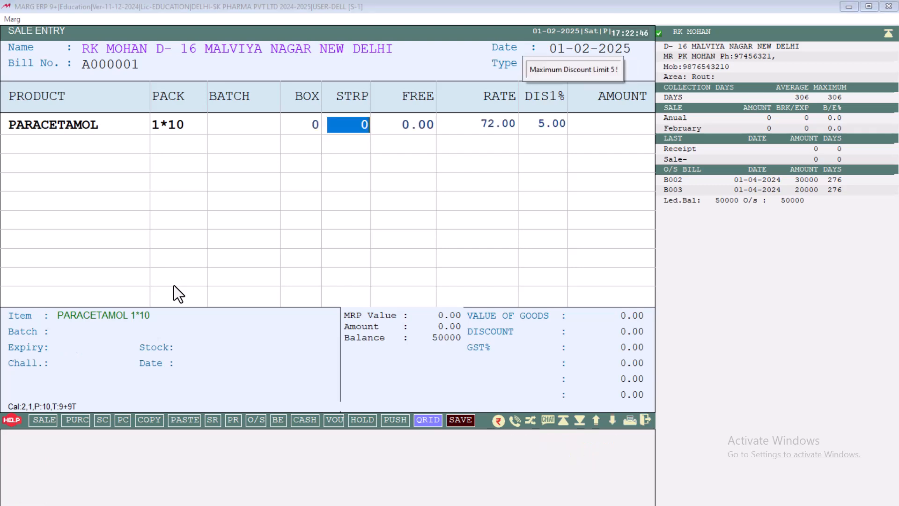
type("10")
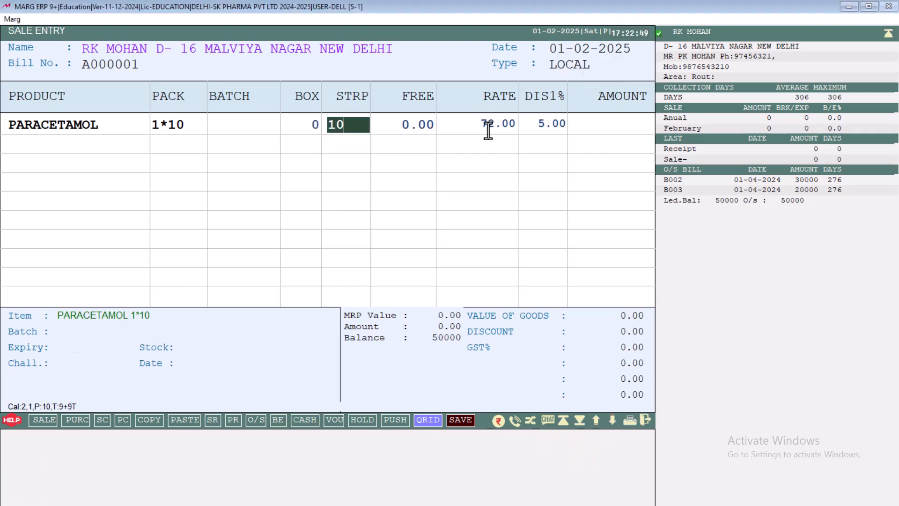
key("Return")
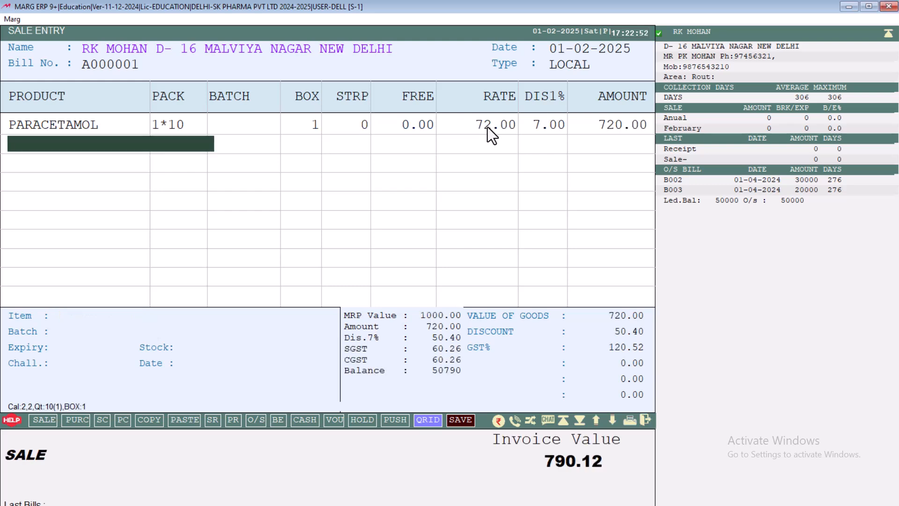
Apply a 10% rate increase to the sale, choosing Old so that it covers the item already entered
key("Escape")
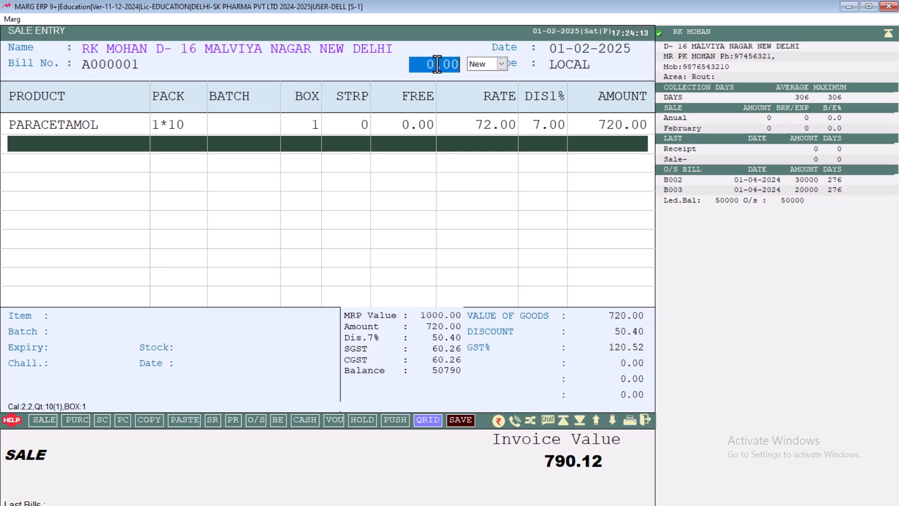
type("10")
key("Return")
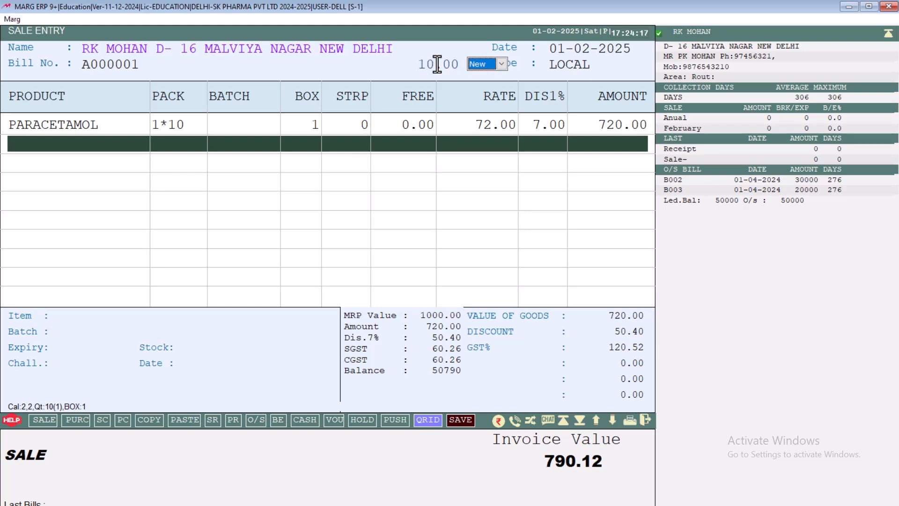
key("space")
key("Down")
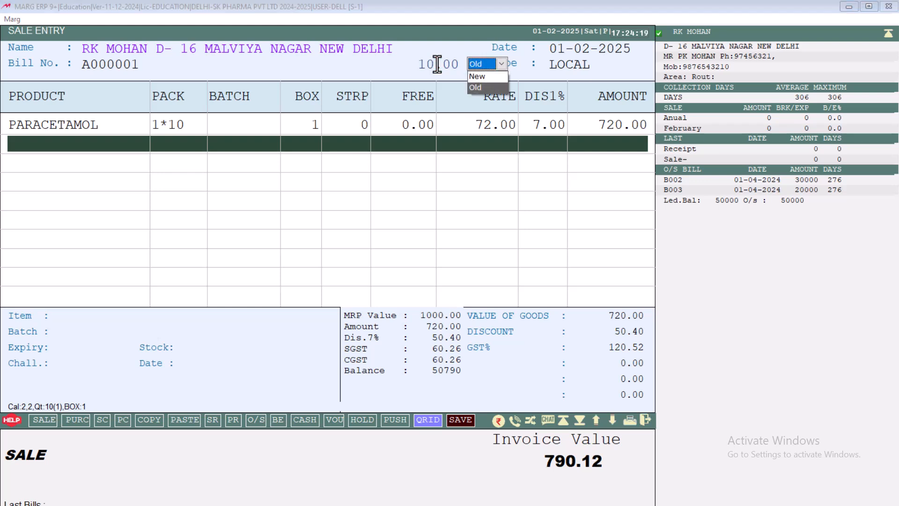
key("Return")
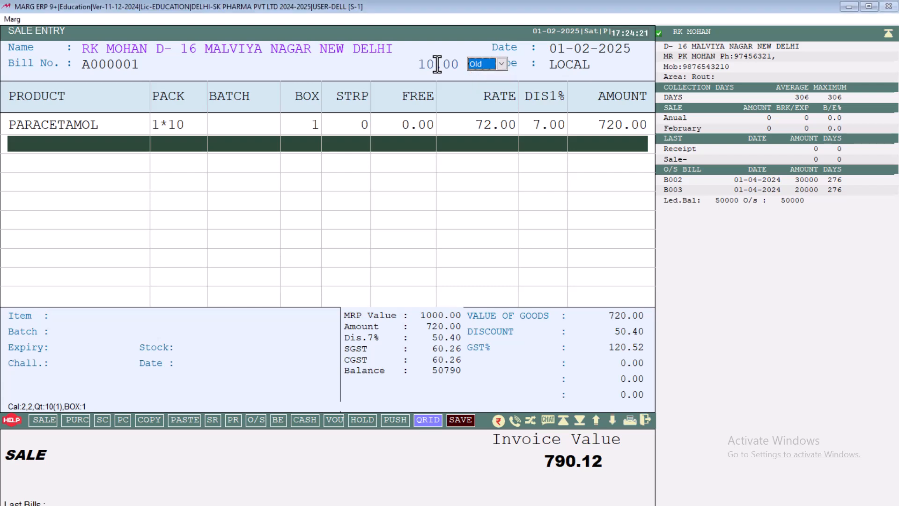
key("Return")
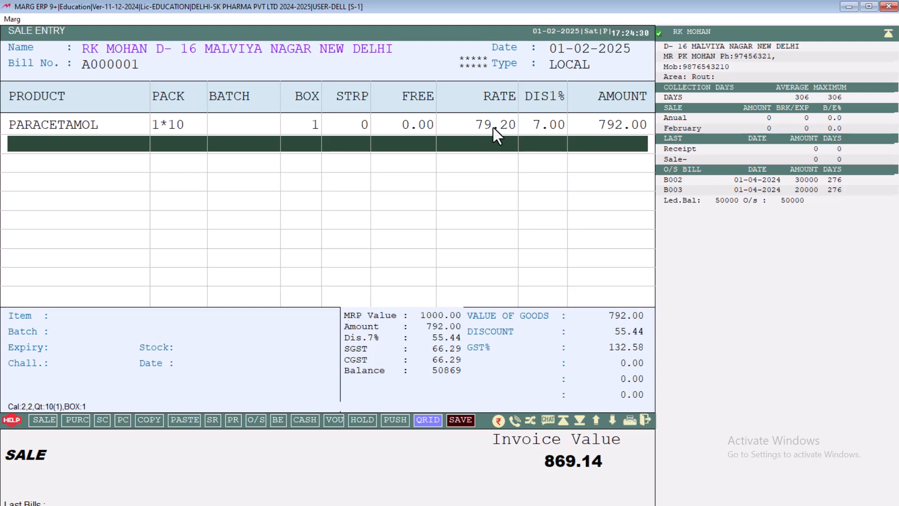
Open PARACETAMOL for modification from the sale's item list and set its item, special and maximum discounts to 0
key("Return")
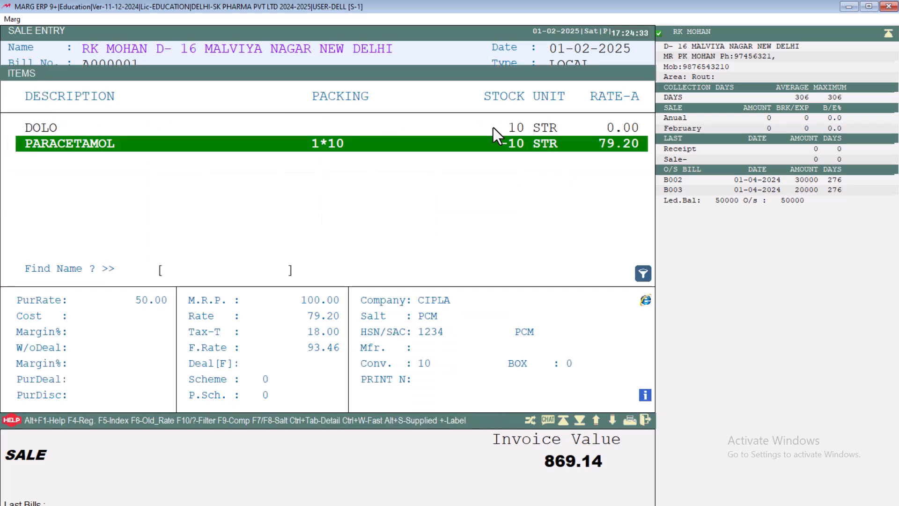
key("ctrl+Return")
left_click(148, 381)
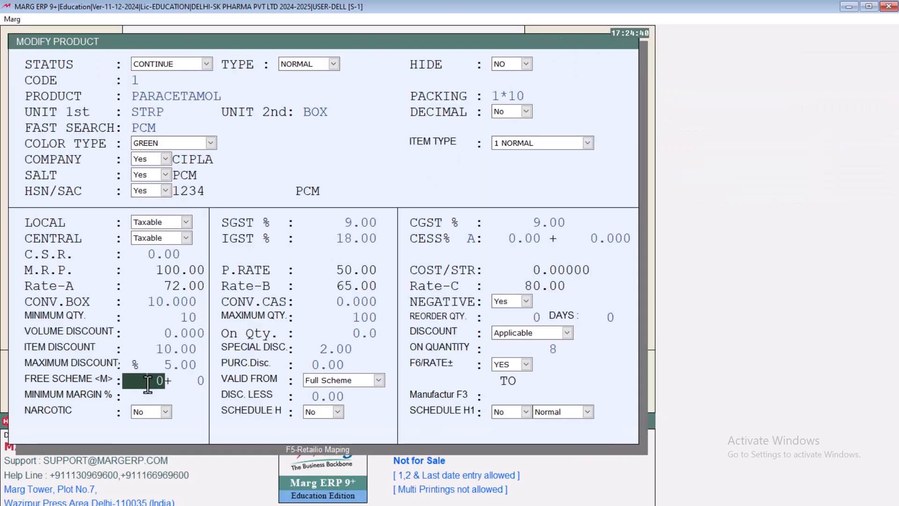
left_click(159, 348)
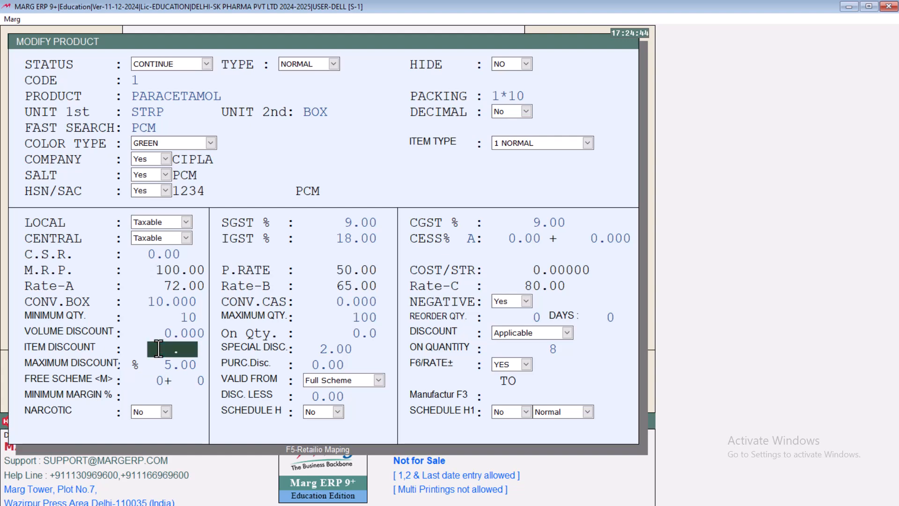
key("Return")
type("0")
key("Return")
key("Return")
type("0")
key("Return")
type("0")
key("Return")
key("Return")
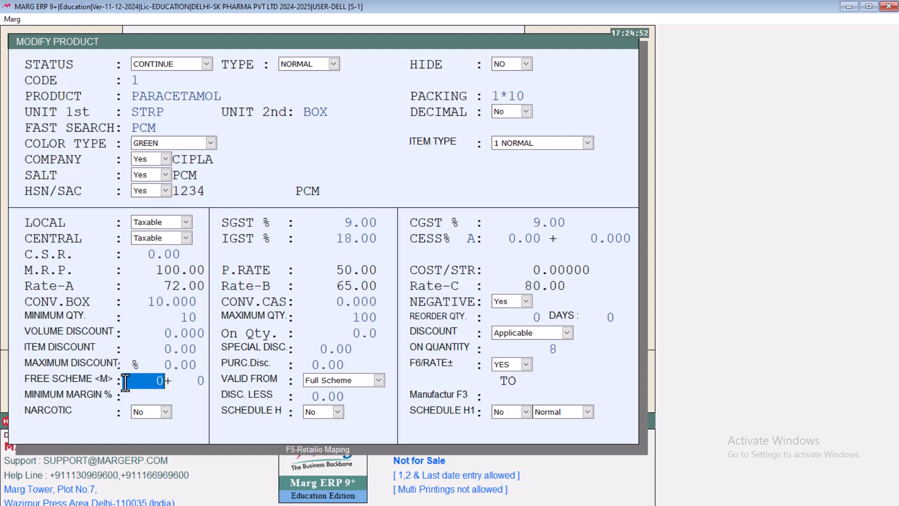
Set PARACETAMOL's free scheme to 10+1 in the product master
type("10")
key("Return")
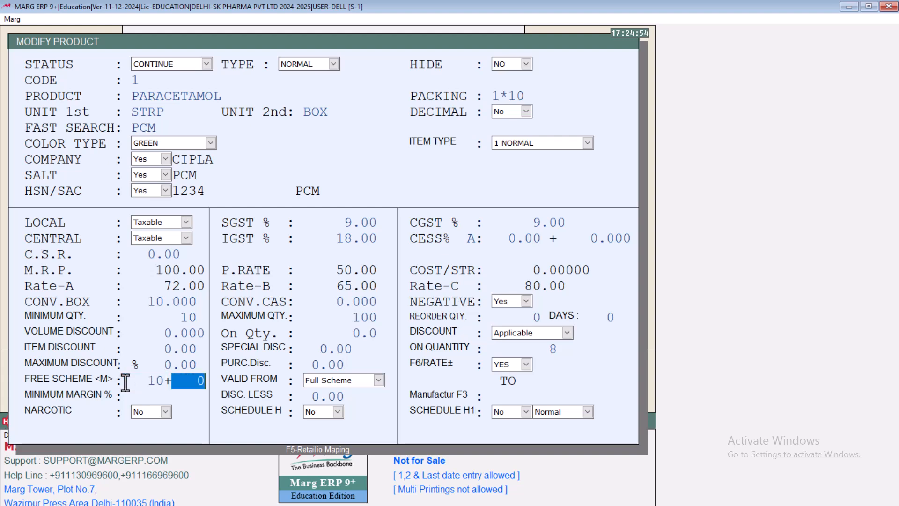
type("1")
key("Return")
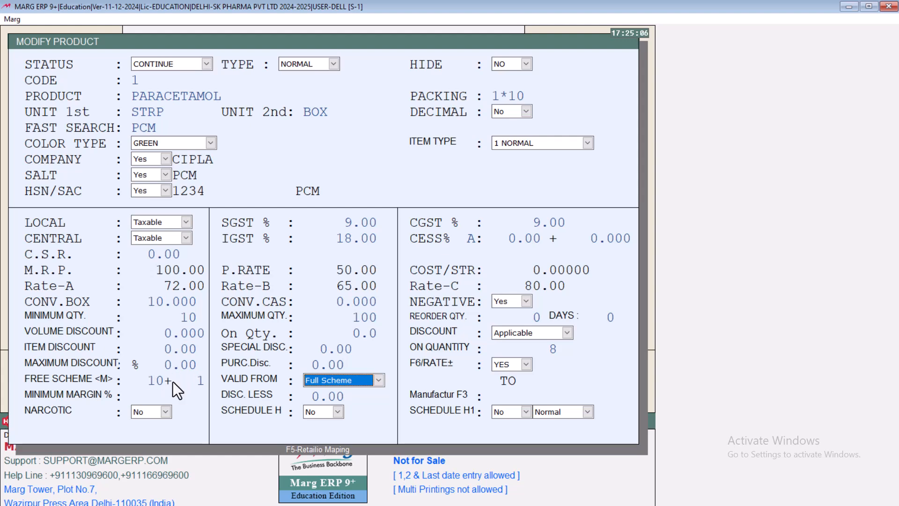
Review the scheme validity options, keep Full Scheme for the free scheme, and leave its date range blank
key("space")
key("Down")
key("Up")
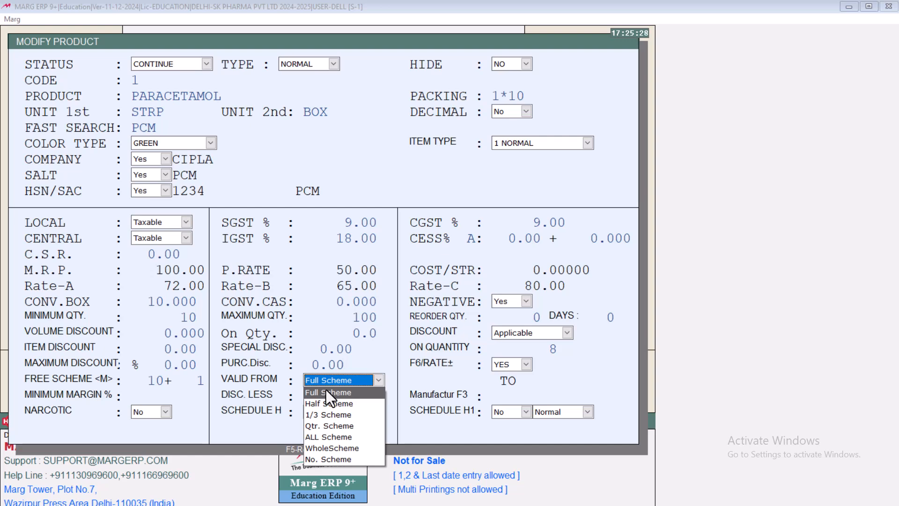
left_click(150, 378)
double_click(149, 379)
key("Return")
key("Return")
key("Return")
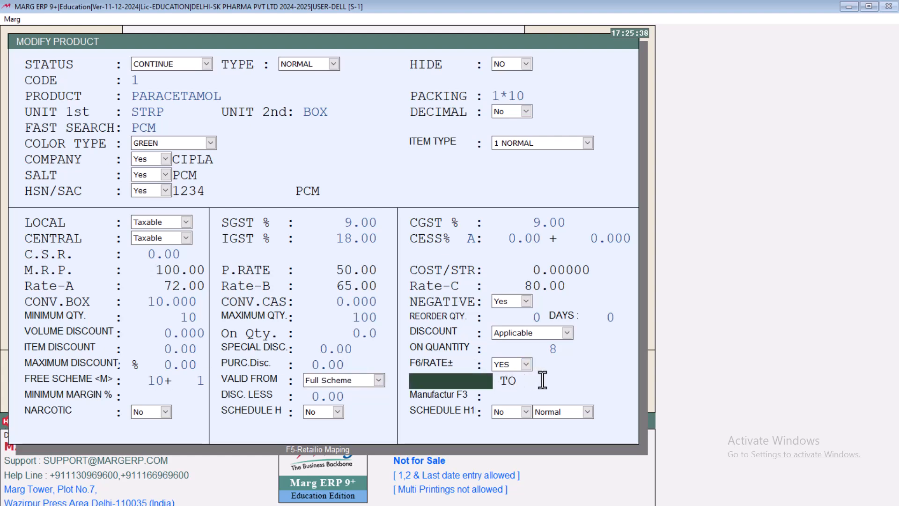
key("Return")
key("Return")
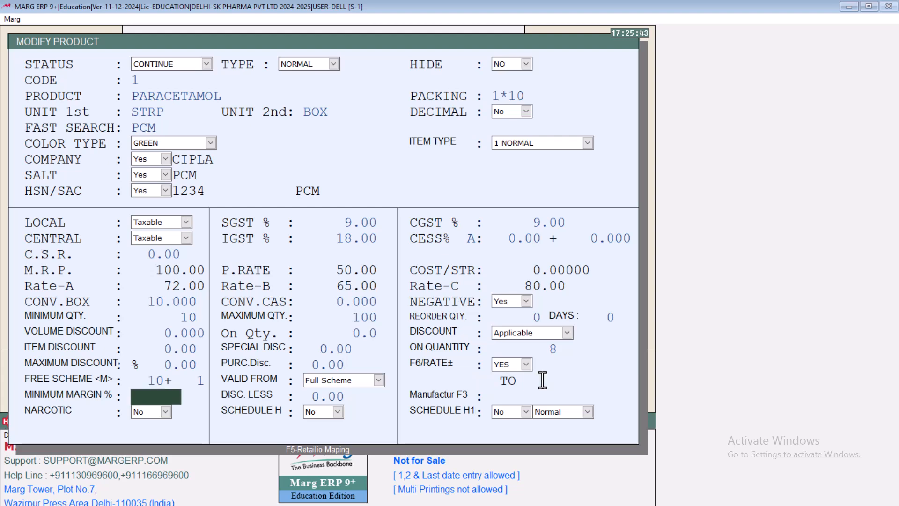
Save PARACETAMOL with the Full Scheme validity and return to the sale's item list
key("Up")
key("Up")
key("Up")
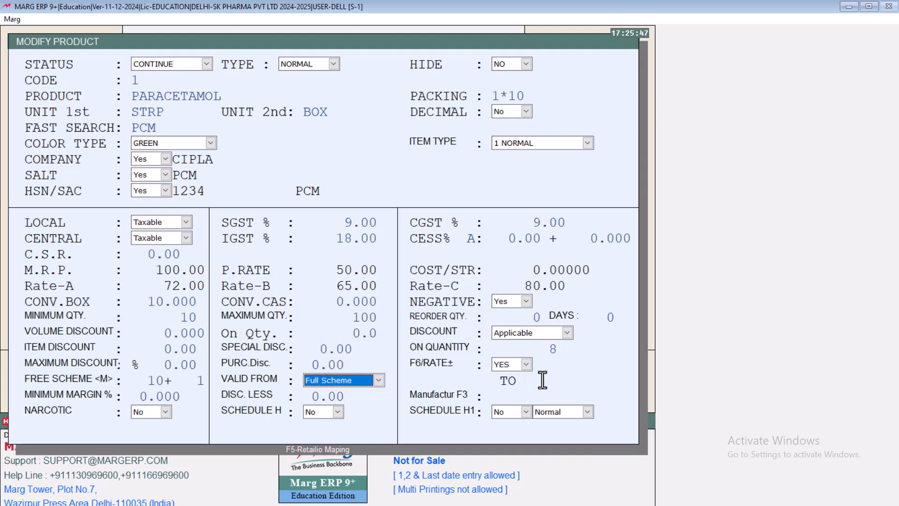
key("Return")
key("Return")
key("Return")
key("Escape")
key("Return")
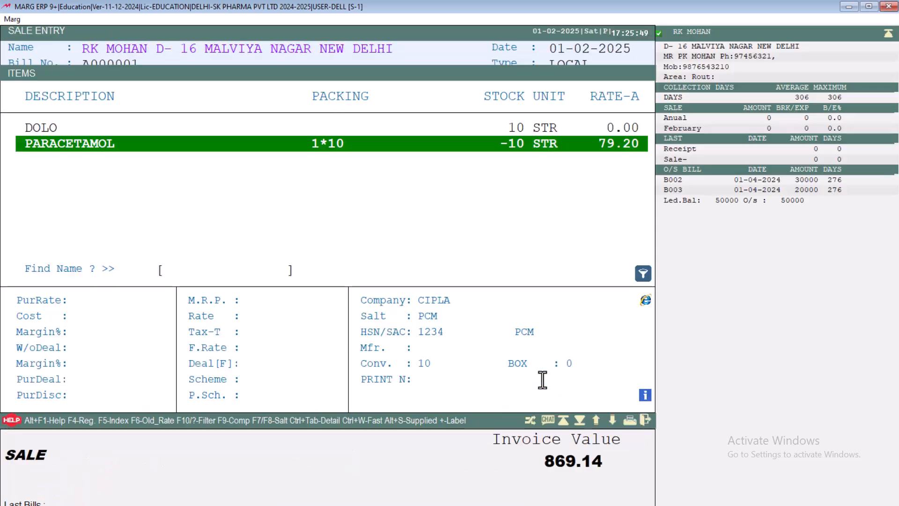
Add a second PARACETAMOL line of 10 strips to the sale, accepting 1 free strip from the scheme
key("Return")
key("Return")
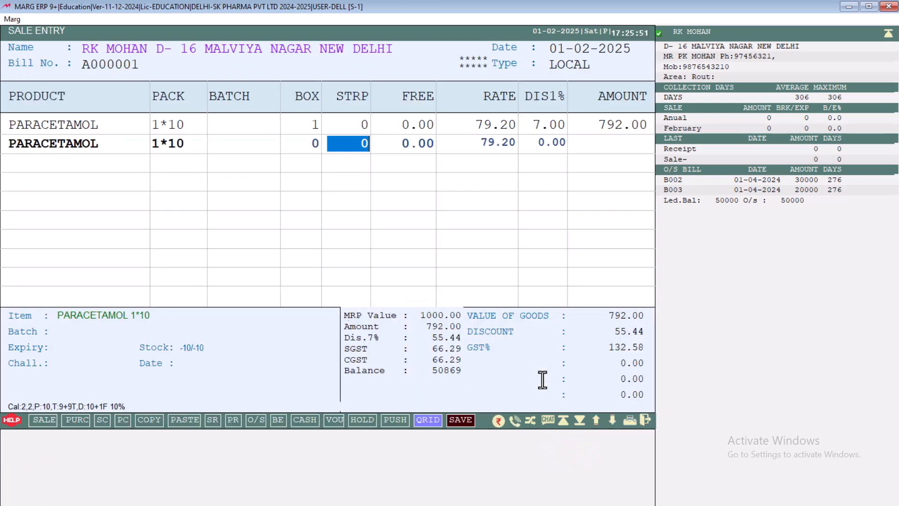
type("10")
key("Return")
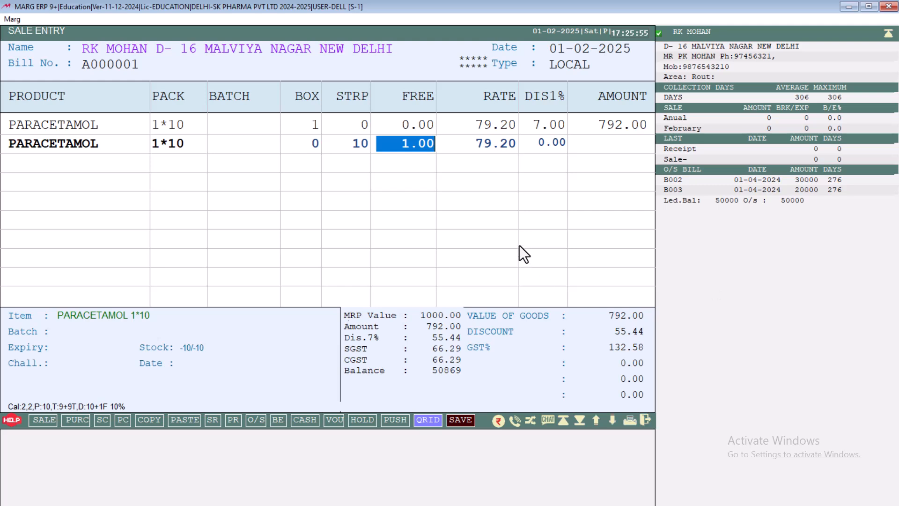
key("Return")
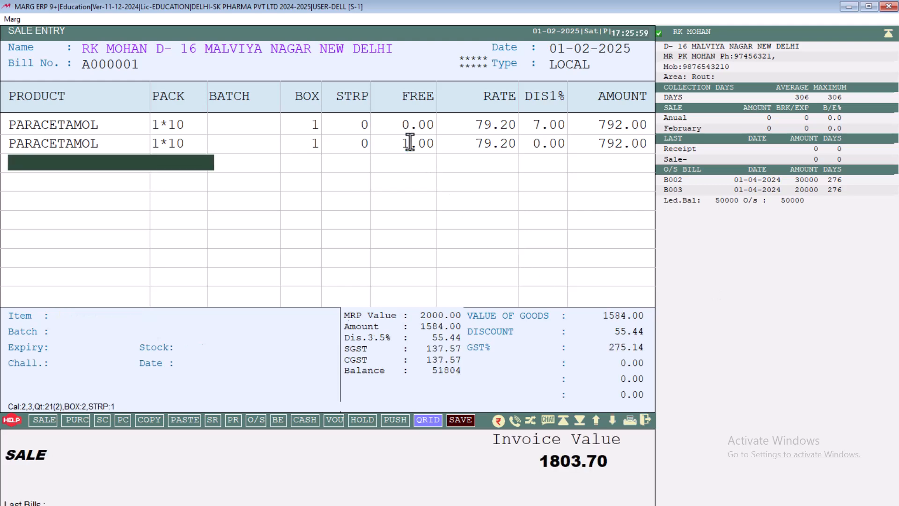
Set PARACETAMOL's minimum margin to 10% in the product master
key("Return")
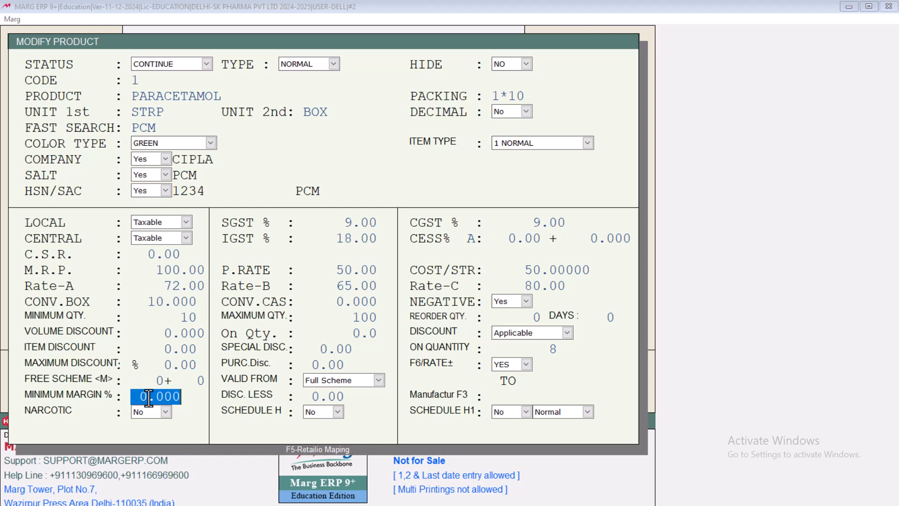
type("10")
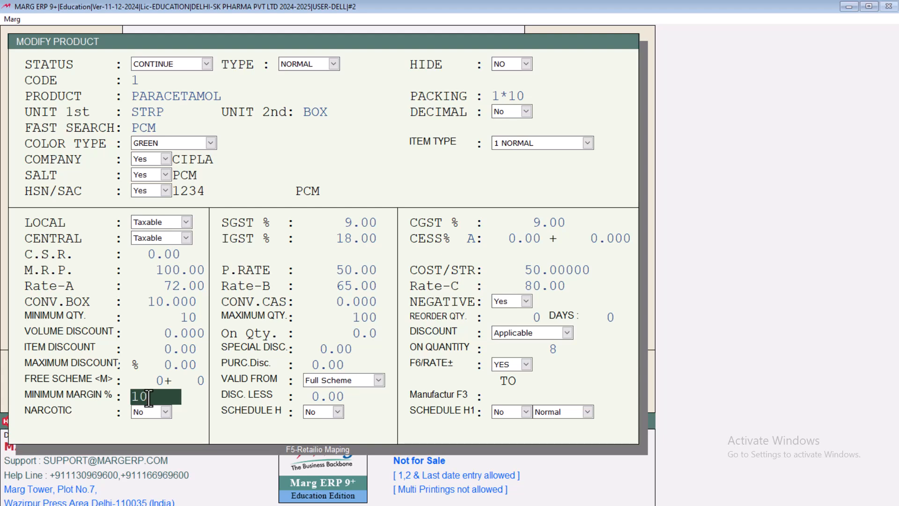
key("Return")
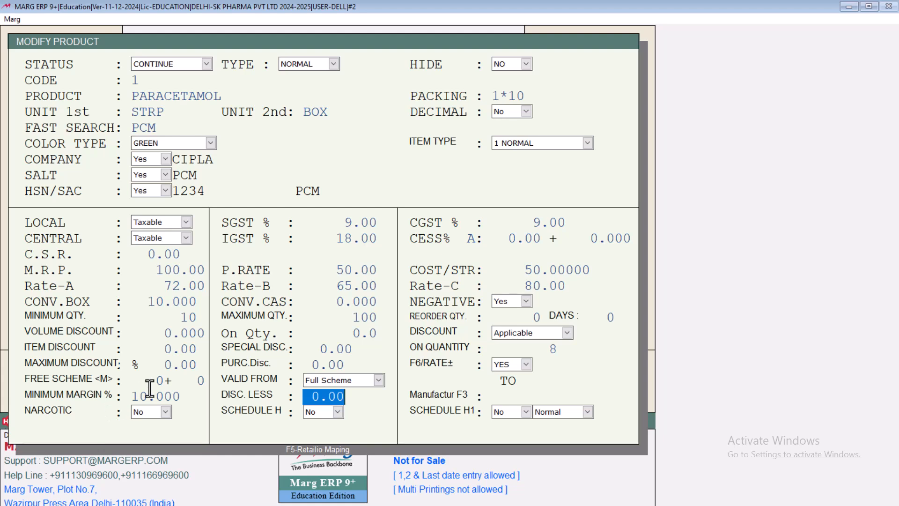
Keep PARACETAMOL's discount less at 0.00 and leave its manufacturer blank
key("Return")
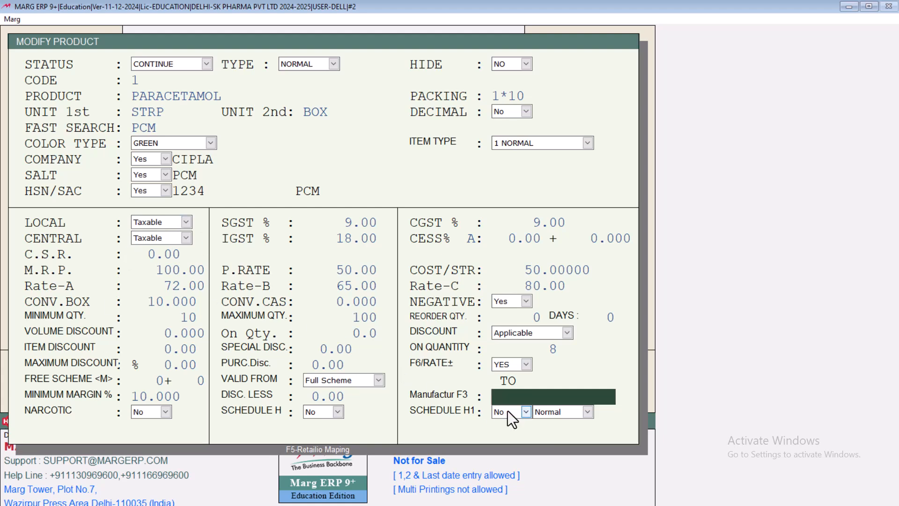
key("Return")
key("Escape")
key("Return")
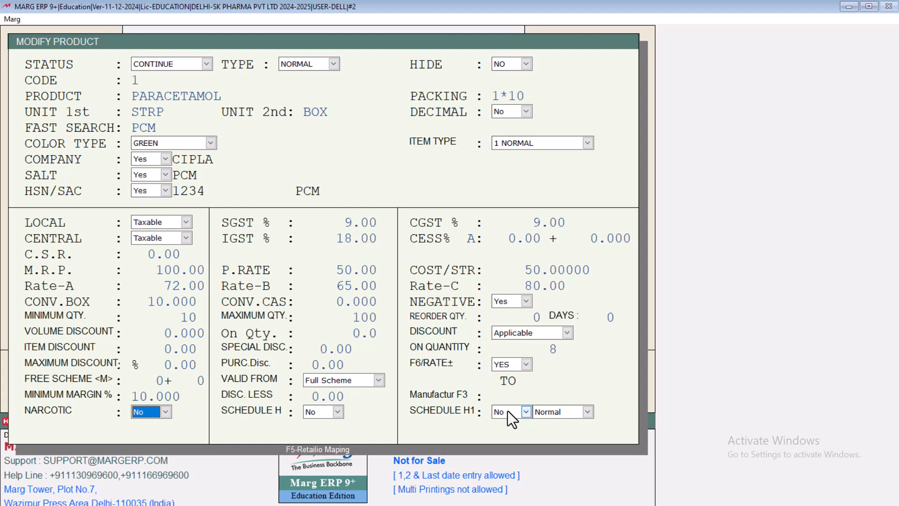
Keep Narcotic, Schedule H and Schedule H1 at No with the Normal option, and save PARACETAMOL with its product master settings
key("Return")
key("Return")
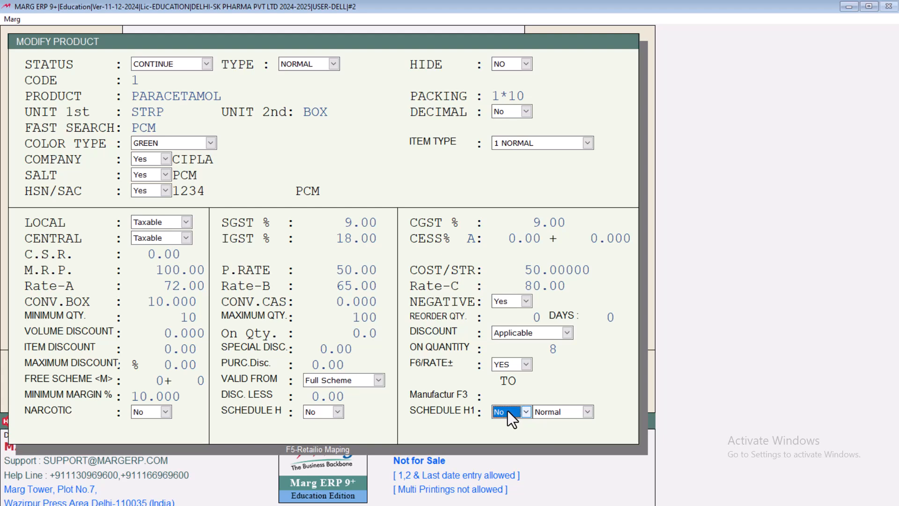
key("Return")
key("Return")
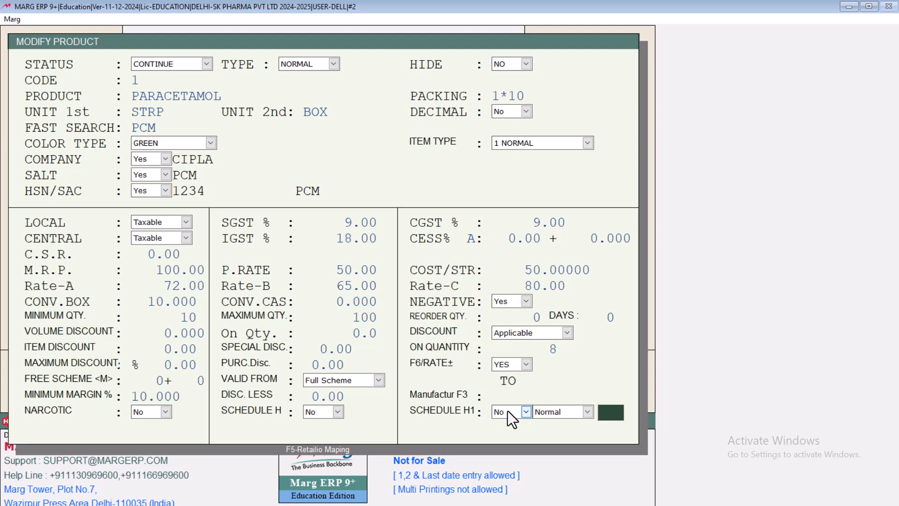
key("Return")
key("Return")
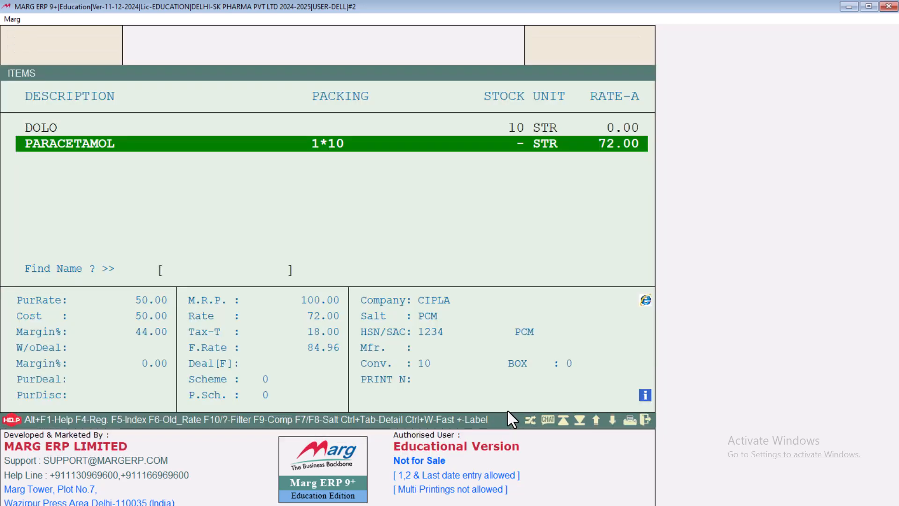
Reopen PARACETAMOL's product master record from the item list for modification
key("Return")
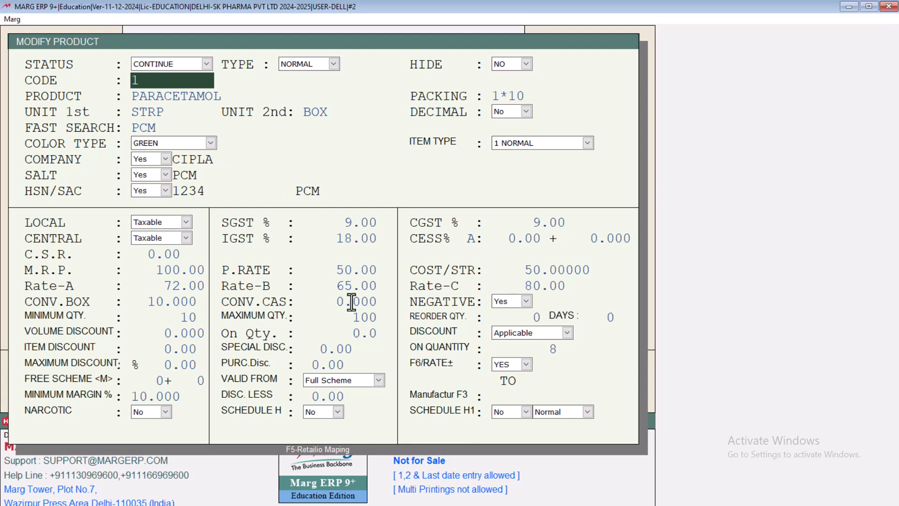